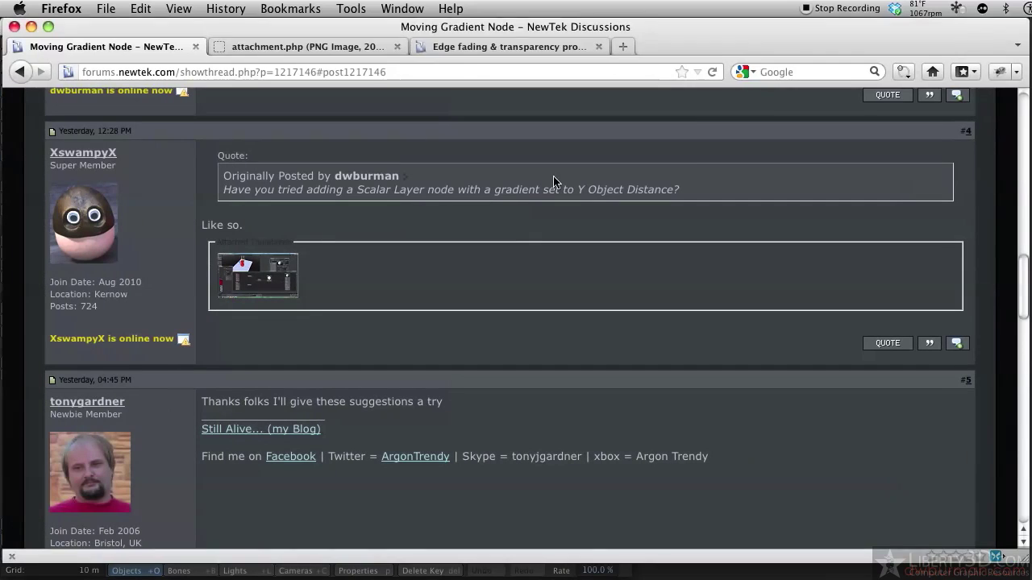
Review the forum replies about using a Scalar Layer gradient set to Y Object Distance and open the attached node setup image
{"action": "left_click_drag", "start_coordinate": [1026, 283], "coordinate": [1014, 231]}
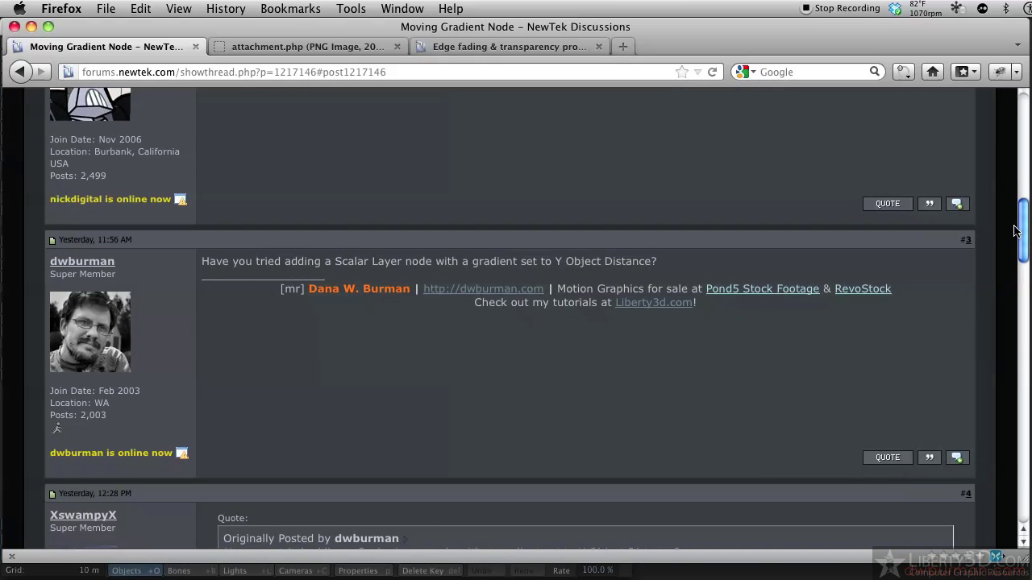
{"action": "left_click_drag", "start_coordinate": [1014, 231], "coordinate": [1012, 244]}
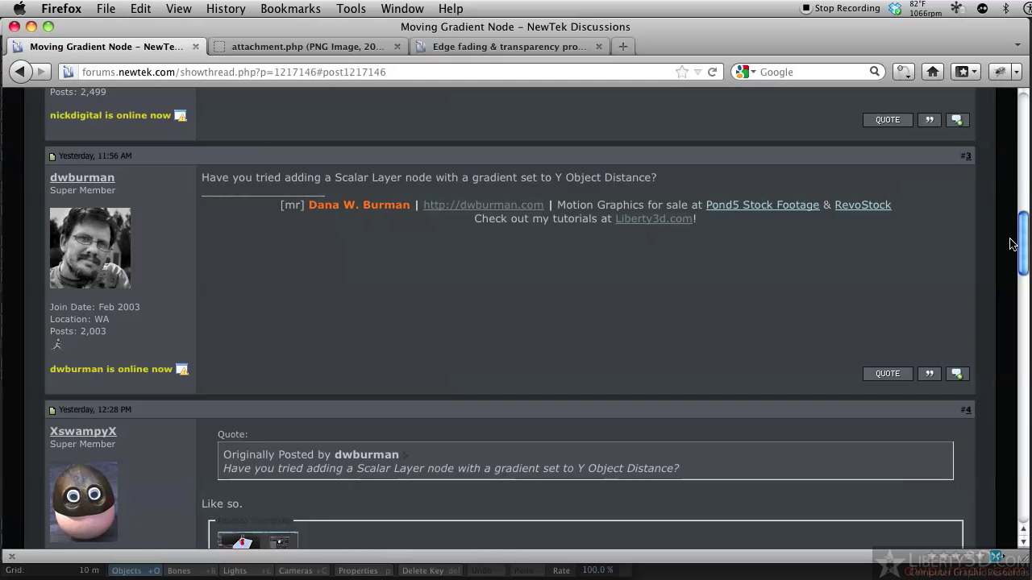
{"action": "left_click_drag", "start_coordinate": [1013, 244], "coordinate": [1007, 263]}
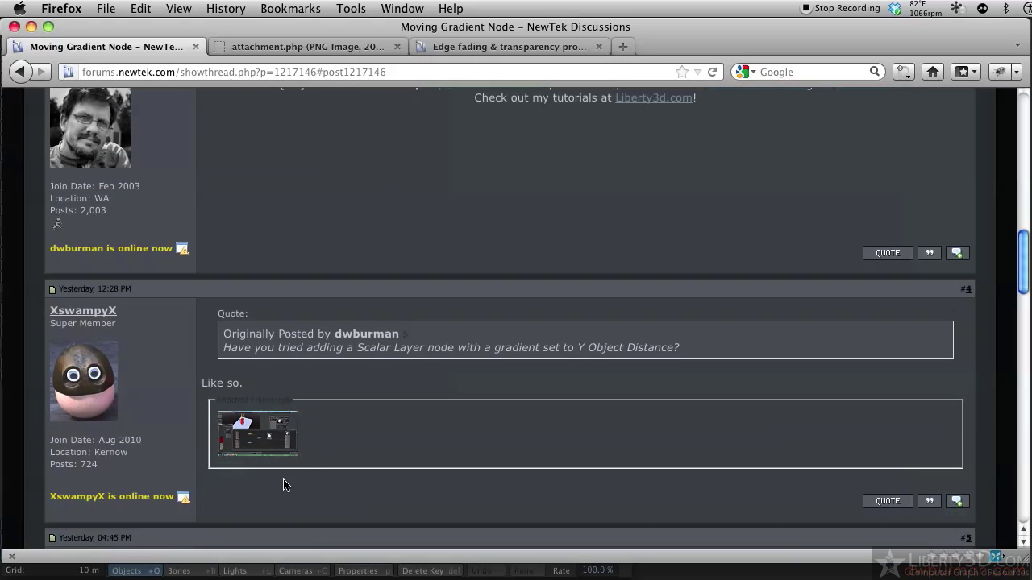
{"action": "left_click", "coordinate": [259, 441]}
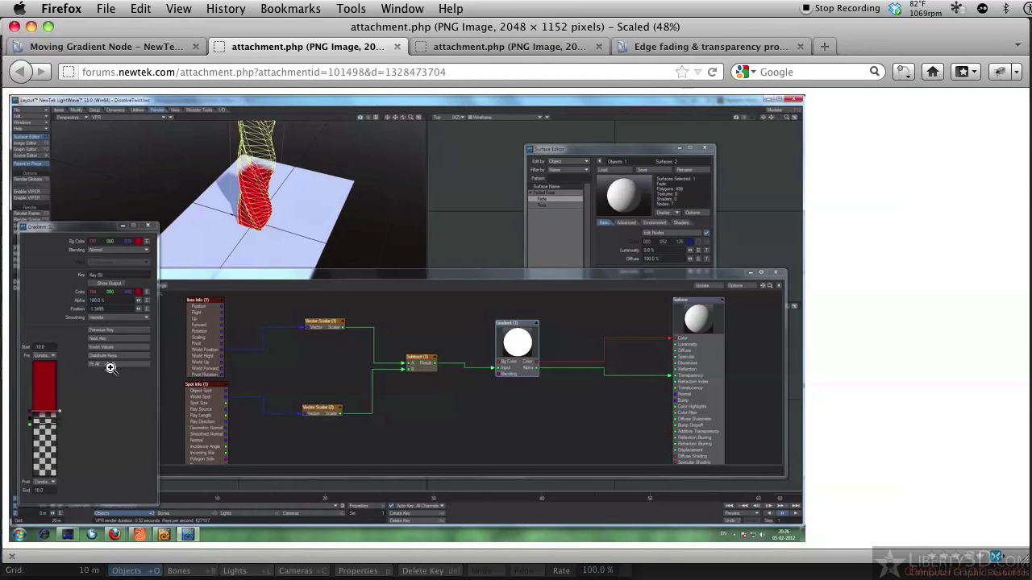
Switch to LightWave Layout and set the layer type of the surface's transparency texture to Gradient
{"action": "left_click", "coordinate": [31, 28]}
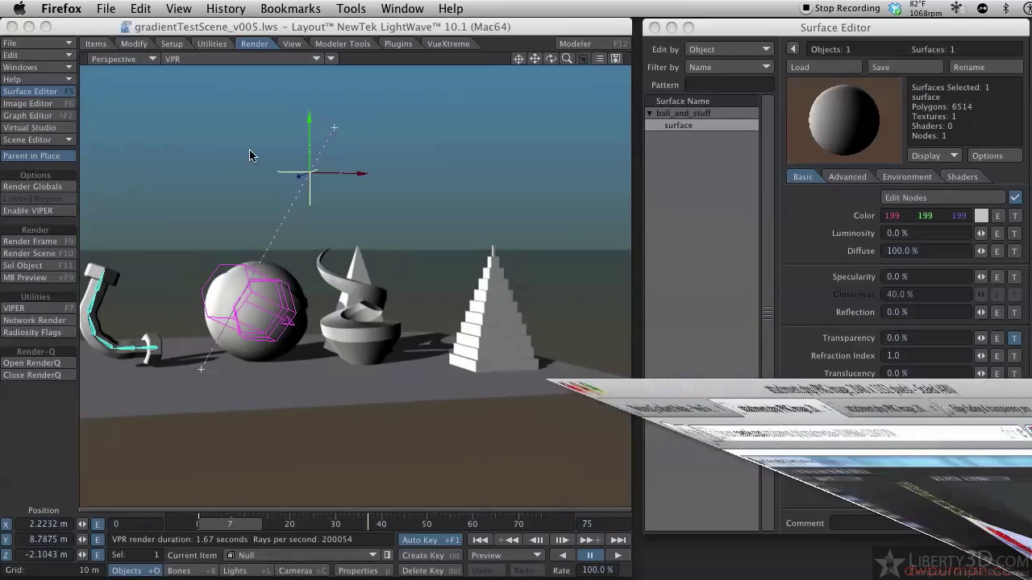
{"action": "left_click", "coordinate": [894, 219]}
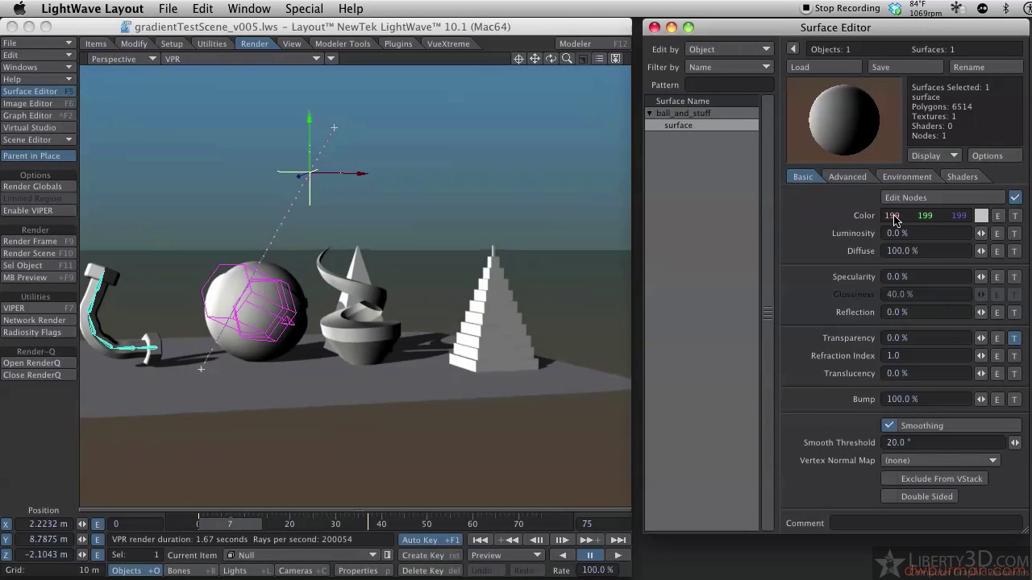
{"action": "left_click", "coordinate": [1013, 340]}
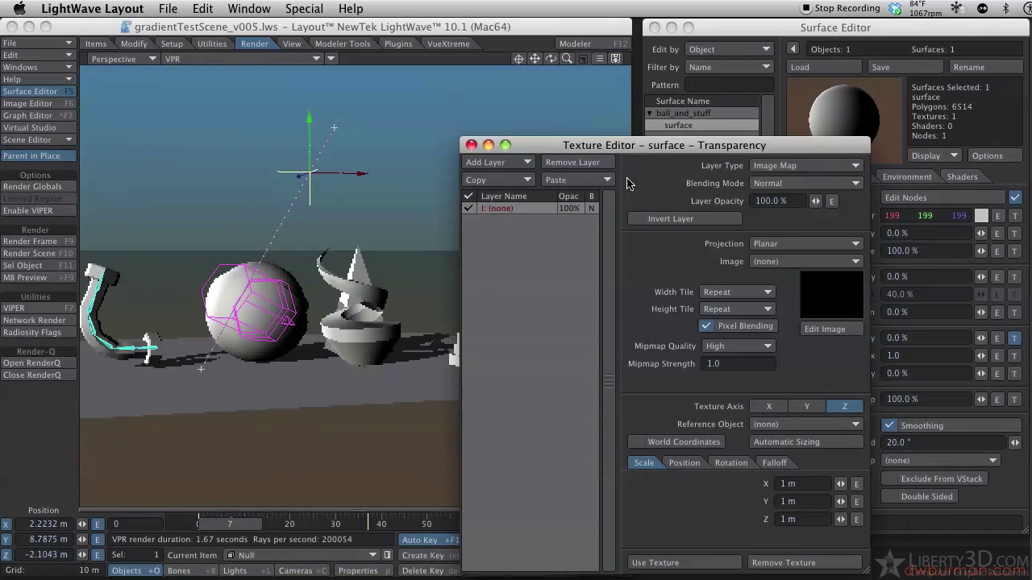
{"action": "left_click", "coordinate": [786, 166]}
{"action": "left_click", "coordinate": [798, 188]}
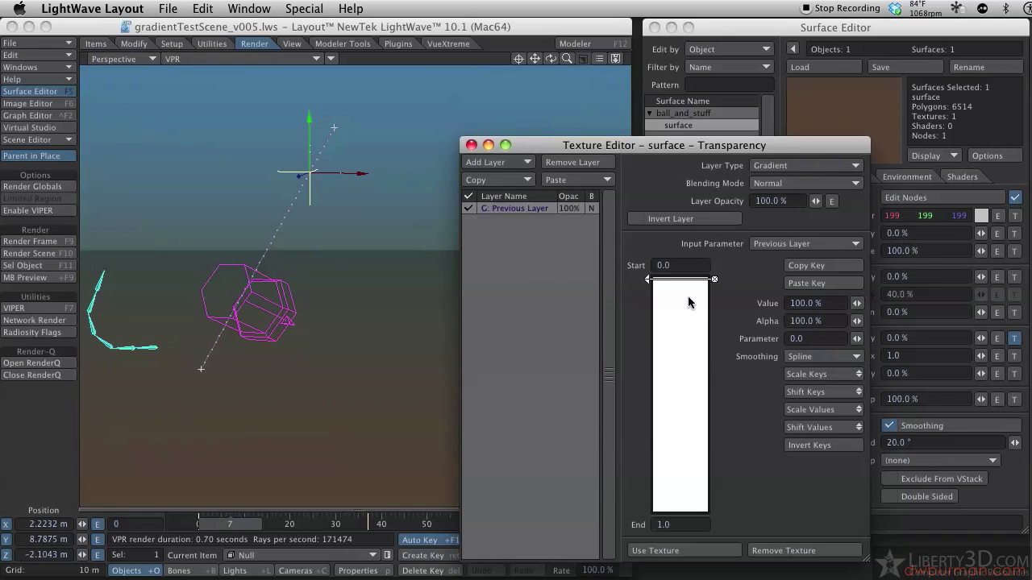
Add a second gradient key at about 0.26 and drive the gradient by Y Distance to Object, with Null as the object
{"action": "left_click", "coordinate": [691, 338]}
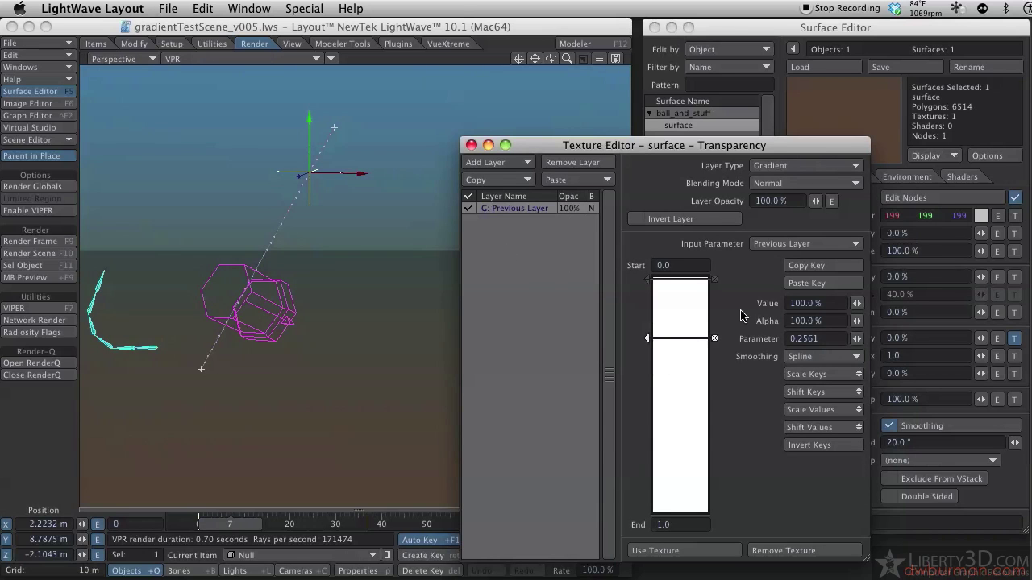
{"action": "left_click", "coordinate": [783, 244]}
{"action": "left_click", "coordinate": [783, 377]}
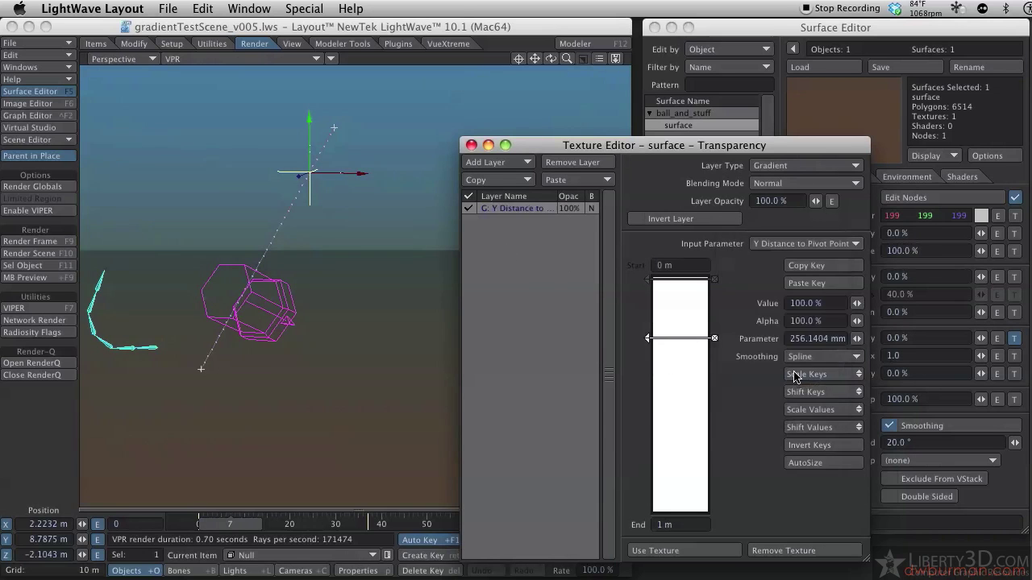
{"action": "left_click", "coordinate": [808, 244]}
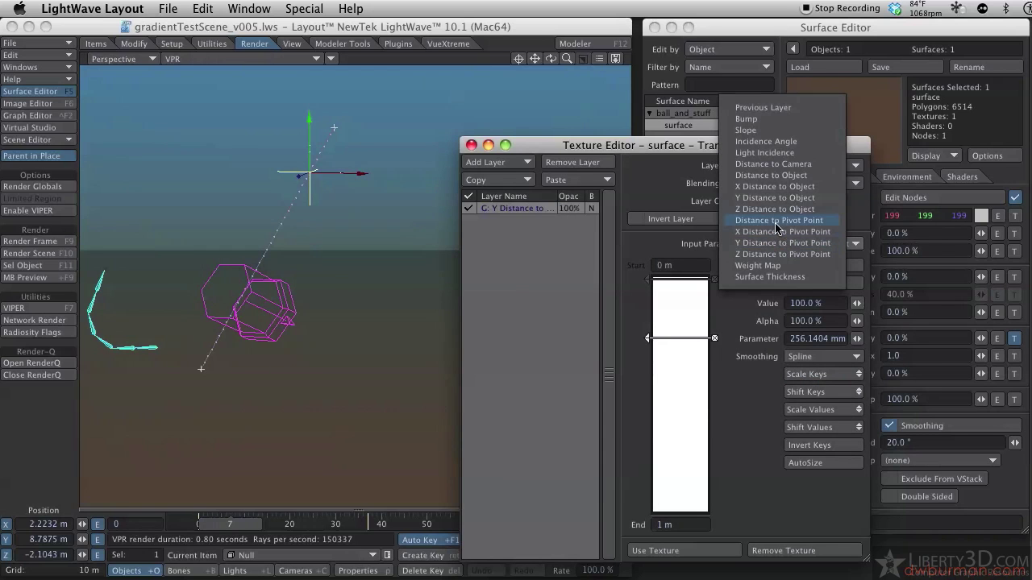
{"action": "left_click", "coordinate": [780, 244]}
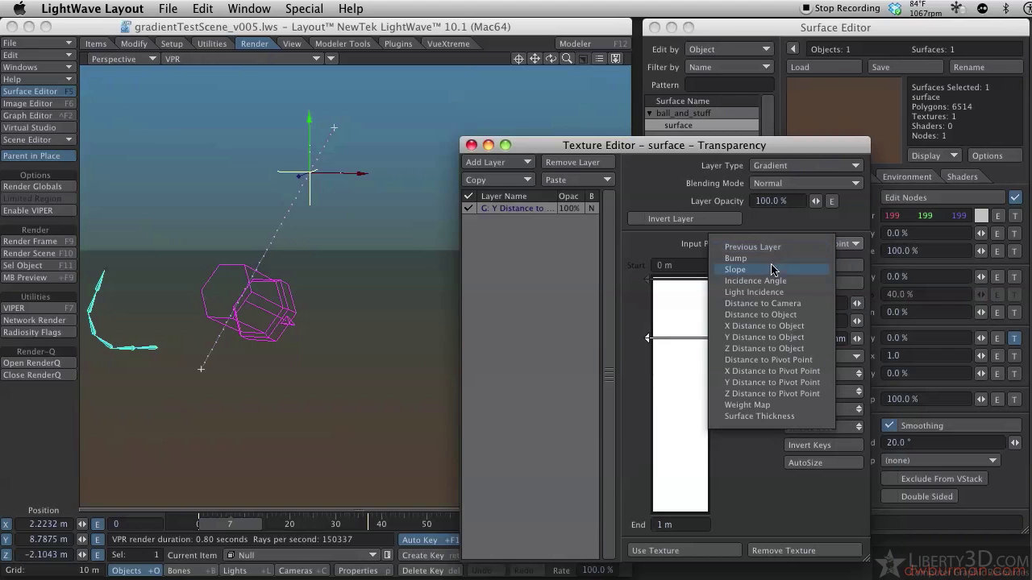
{"action": "left_click", "coordinate": [786, 338]}
{"action": "left_click", "coordinate": [784, 263]}
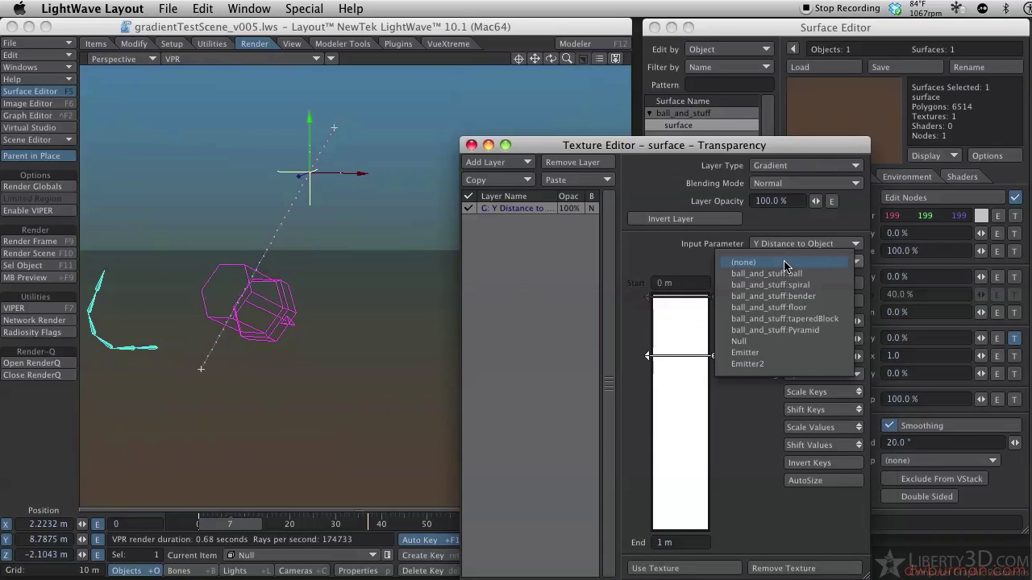
{"action": "left_click", "coordinate": [772, 342]}
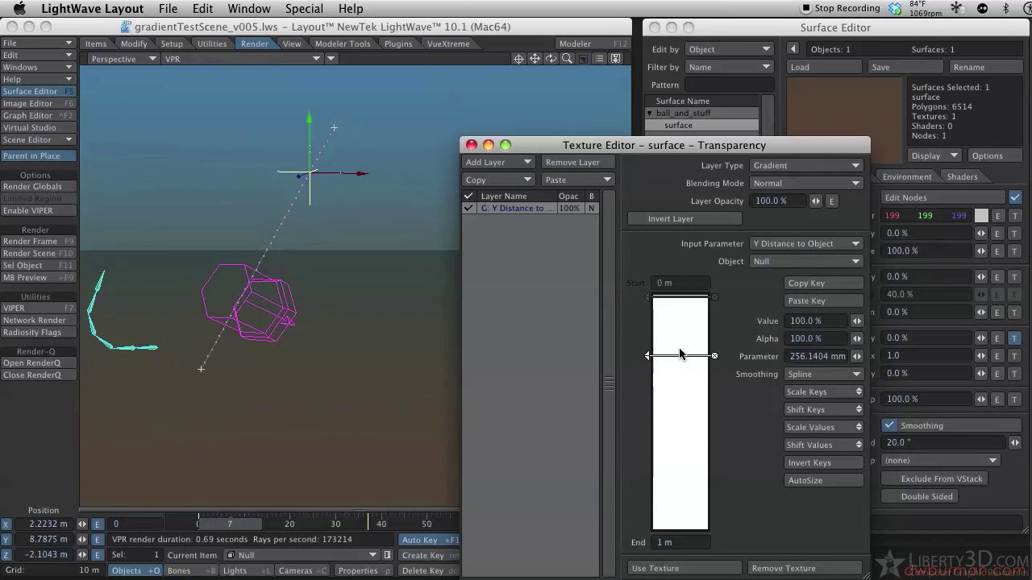
Set the second key's value to 0% and scrub the timeline to frame 26 to preview the transparency
{"action": "left_click", "coordinate": [833, 324]}
{"action": "type", "text": "0"}
{"action": "key", "text": "Tab"}
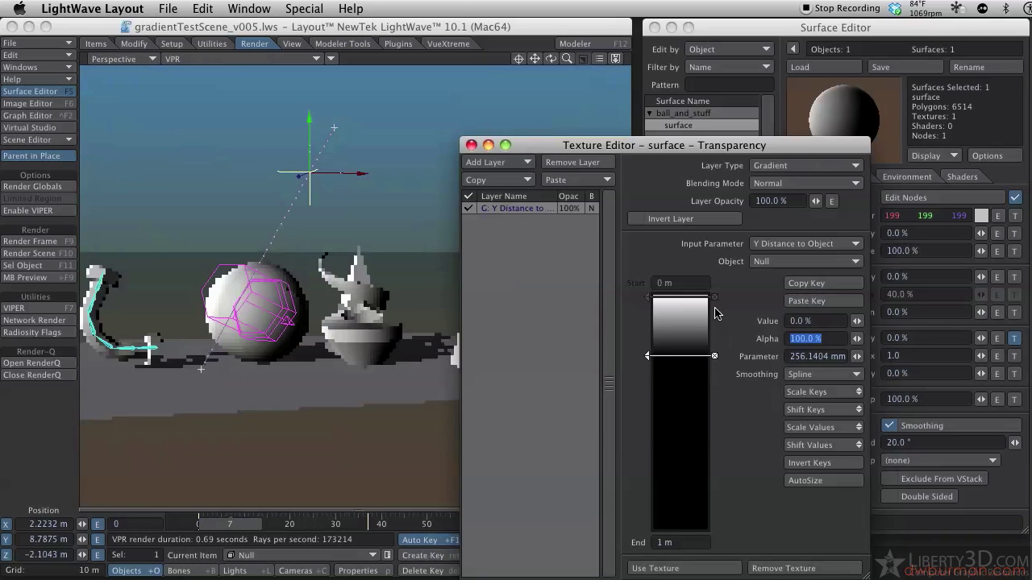
{"action": "left_click_drag", "start_coordinate": [232, 525], "coordinate": [310, 526]}
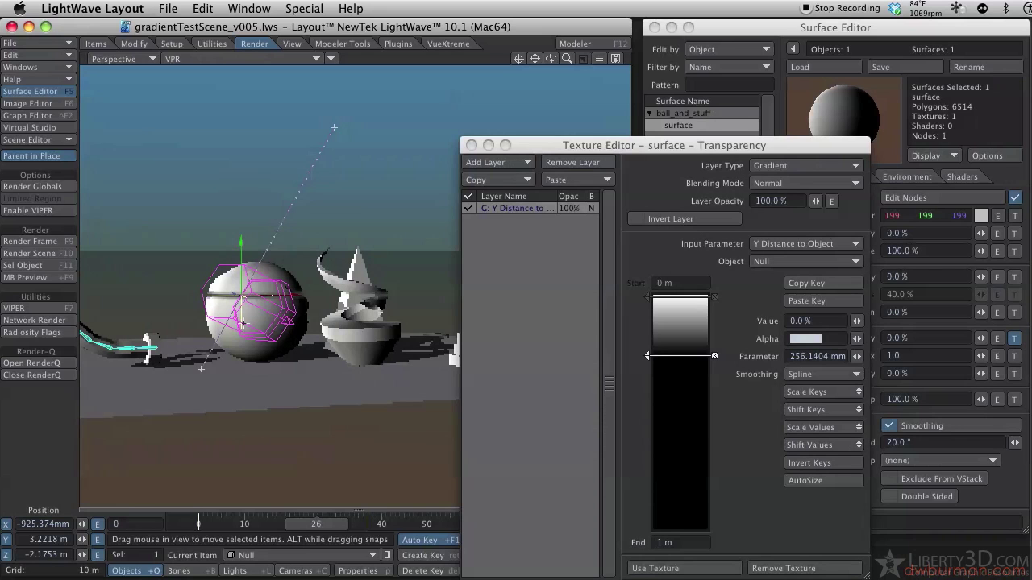
Move the 0% key to about 888 mm and add a nearly white key at about 751 mm
{"action": "left_click", "coordinate": [650, 360]}
{"action": "left_click_drag", "start_coordinate": [650, 359], "coordinate": [659, 502]}
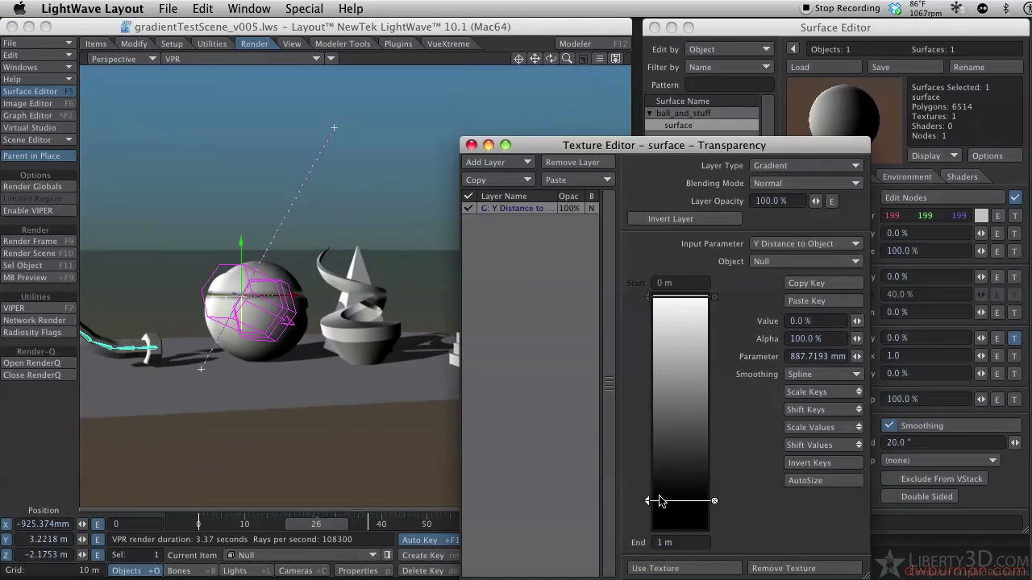
{"action": "left_click", "coordinate": [676, 299]}
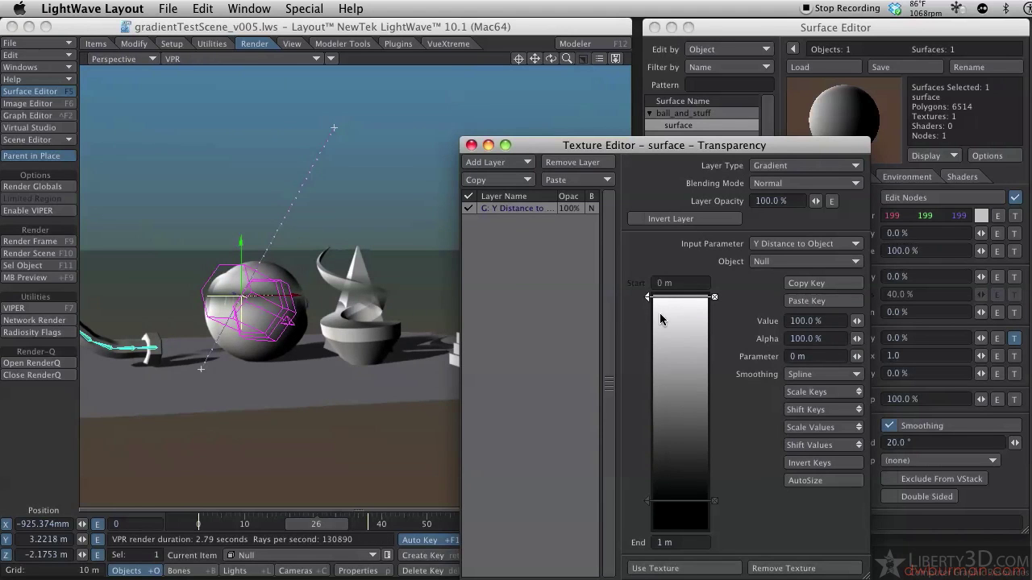
{"action": "left_click_drag", "start_coordinate": [668, 307], "coordinate": [673, 468]}
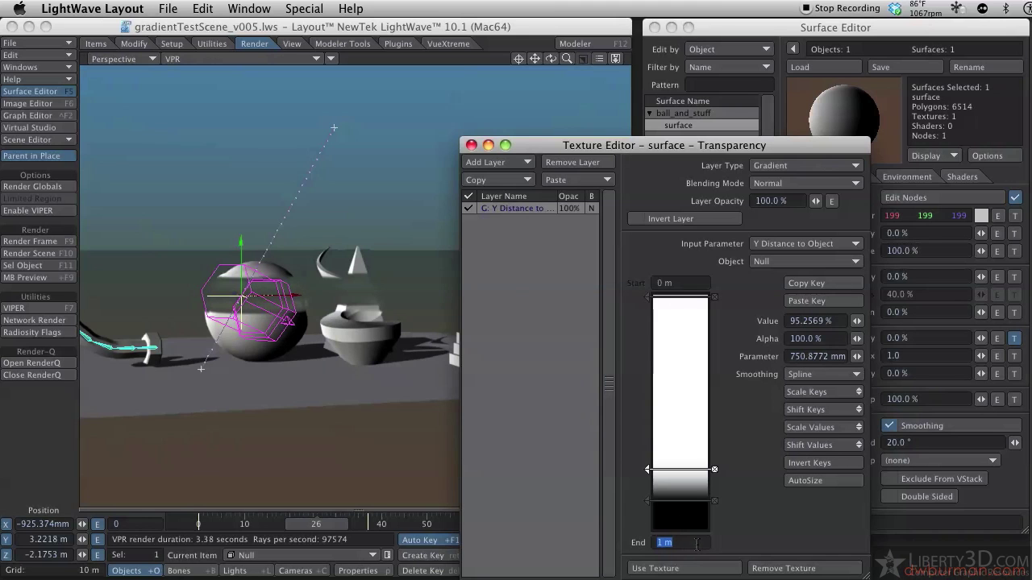
Set the gradient's end to 50 m and move the two lower keys to about 8.8 m and 12.3 m
{"action": "key", "text": "Tab"}
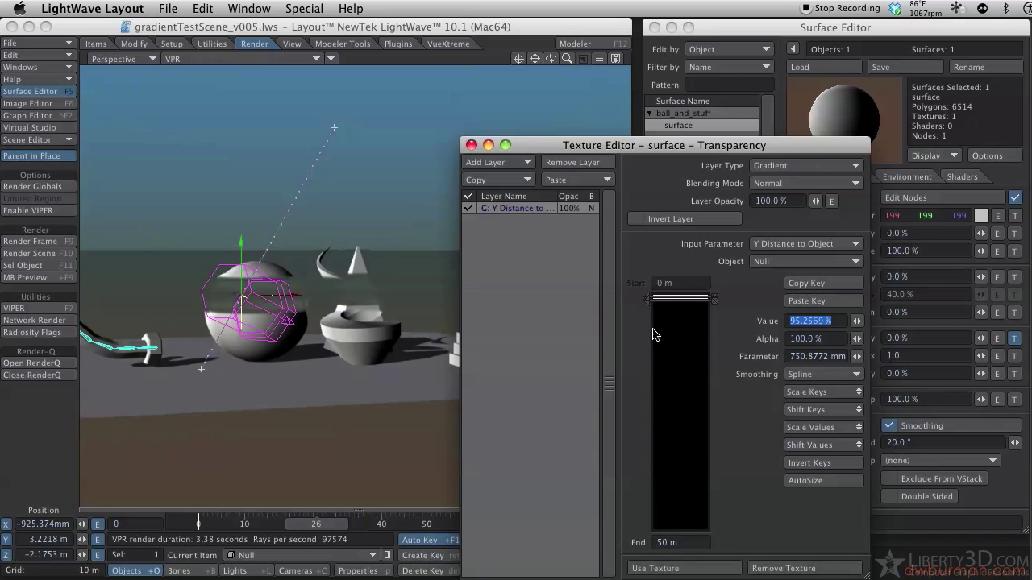
{"action": "left_click", "coordinate": [652, 305]}
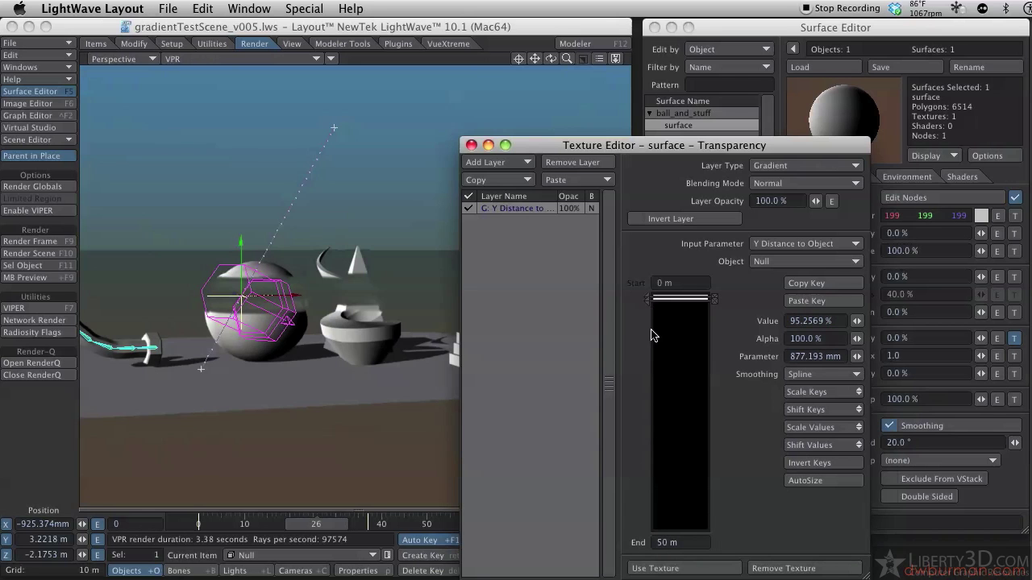
{"action": "left_click_drag", "start_coordinate": [649, 300], "coordinate": [647, 337]}
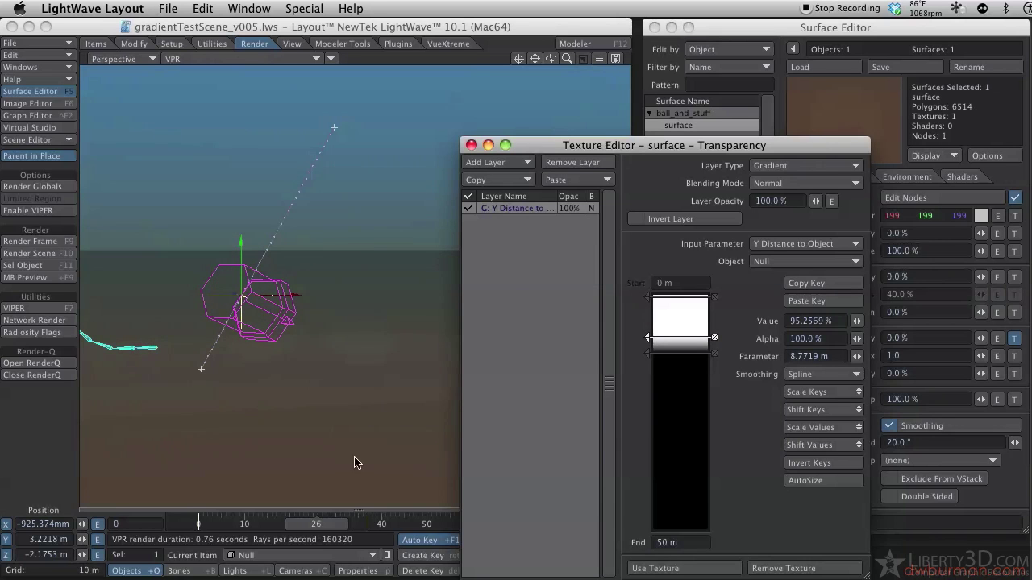
At frame 1, change the middle key's smoothing to Linear and move the key to about 10.9 m
{"action": "left_click_drag", "start_coordinate": [316, 527], "coordinate": [203, 527]}
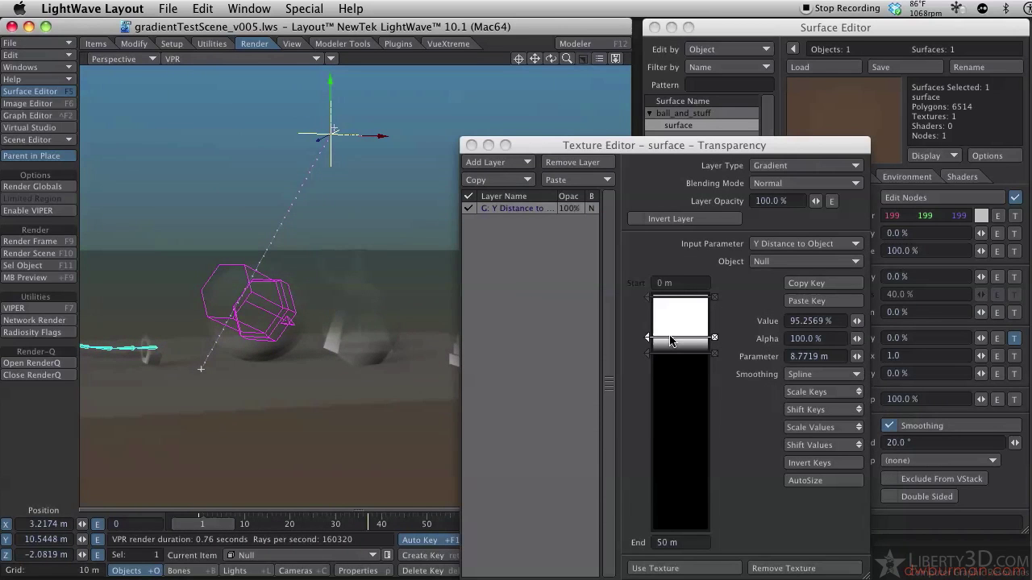
{"action": "left_click", "coordinate": [822, 374]}
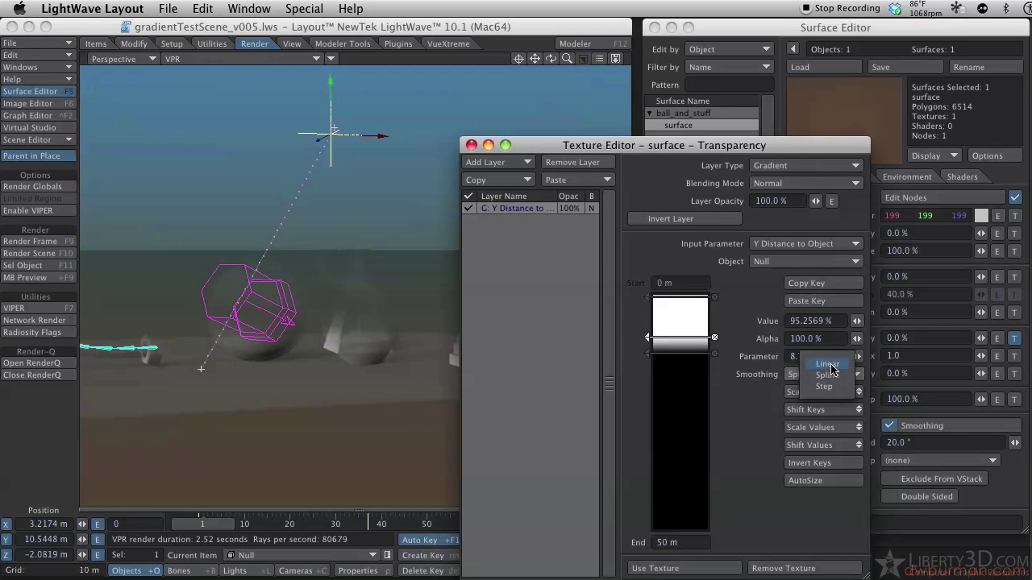
{"action": "left_click", "coordinate": [830, 369]}
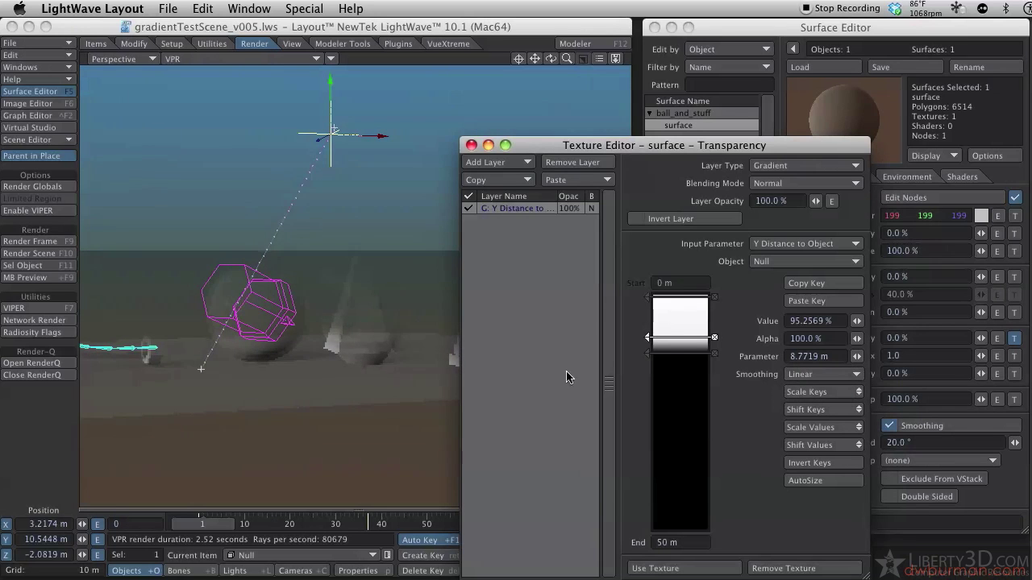
{"action": "left_click_drag", "start_coordinate": [650, 340], "coordinate": [650, 350]}
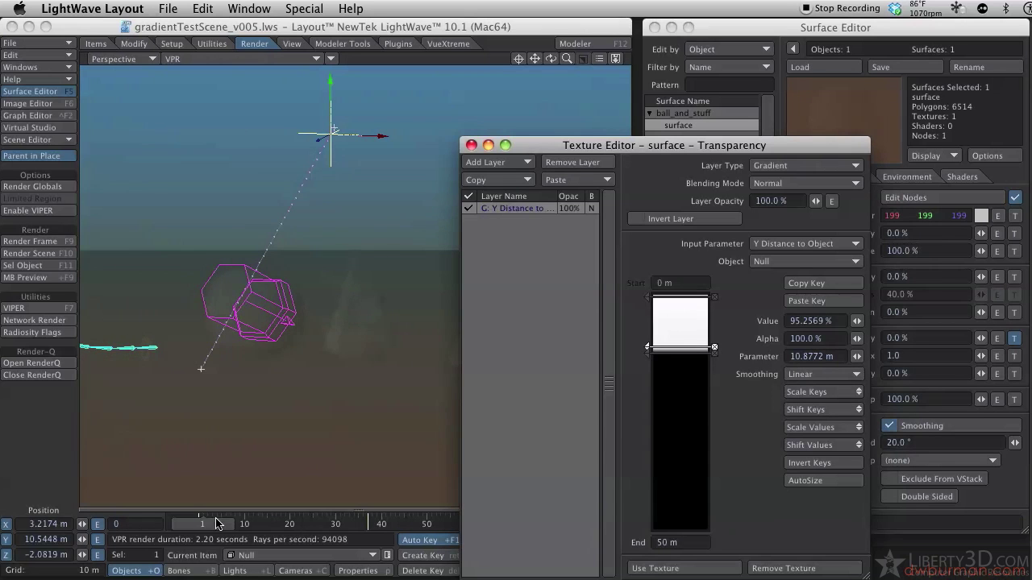
Set the middle key's value to 100% and, with the timeline at frame 0, its parameter to 5 m
{"action": "left_click", "coordinate": [843, 320]}
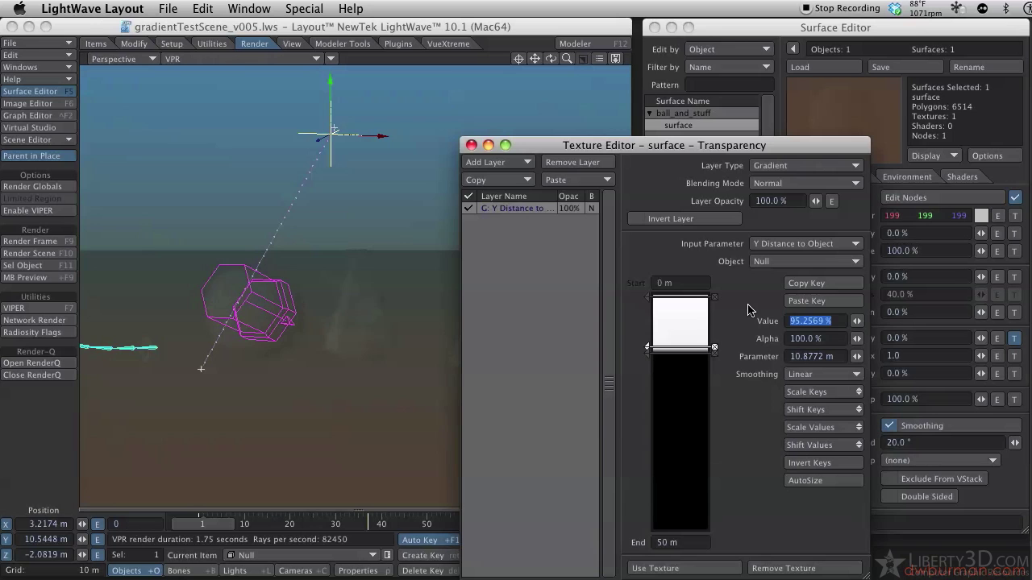
{"action": "type", "text": "100"}
{"action": "key", "text": "Tab"}
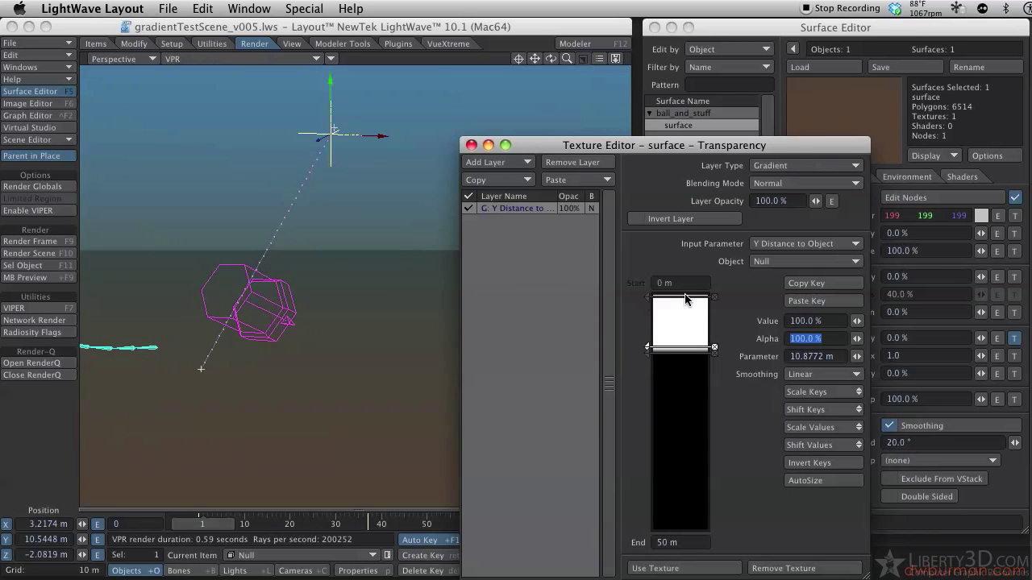
{"action": "mouse_move", "coordinate": [203, 528]}
{"action": "left_mouse_down"}
{"action": "mouse_move", "coordinate": [294, 528]}
{"action": "mouse_move", "coordinate": [198, 528]}
{"action": "left_mouse_up"}
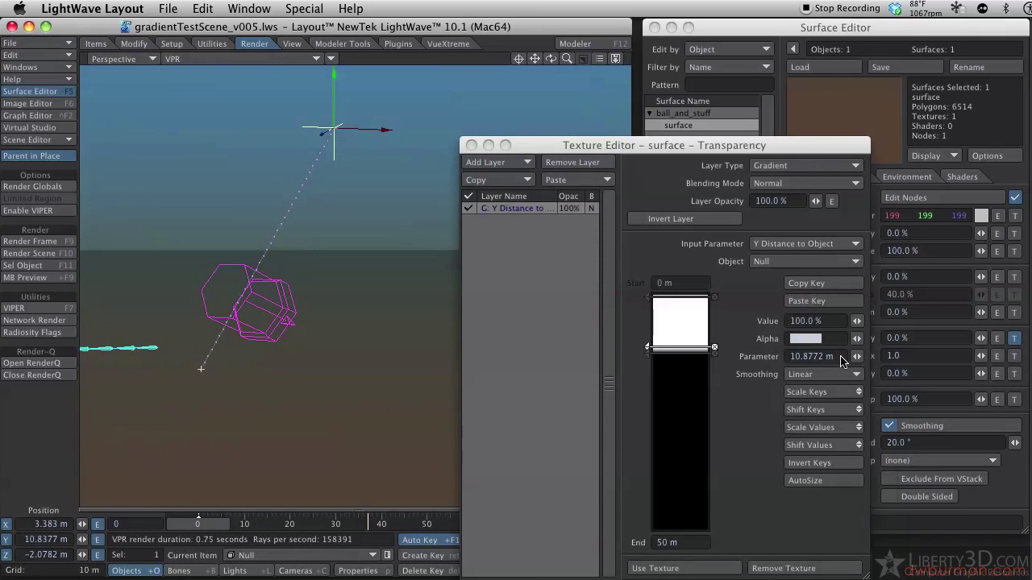
{"action": "left_click_drag", "start_coordinate": [842, 361], "coordinate": [734, 344]}
{"action": "type", "text": "5"}
{"action": "key", "text": "Return"}
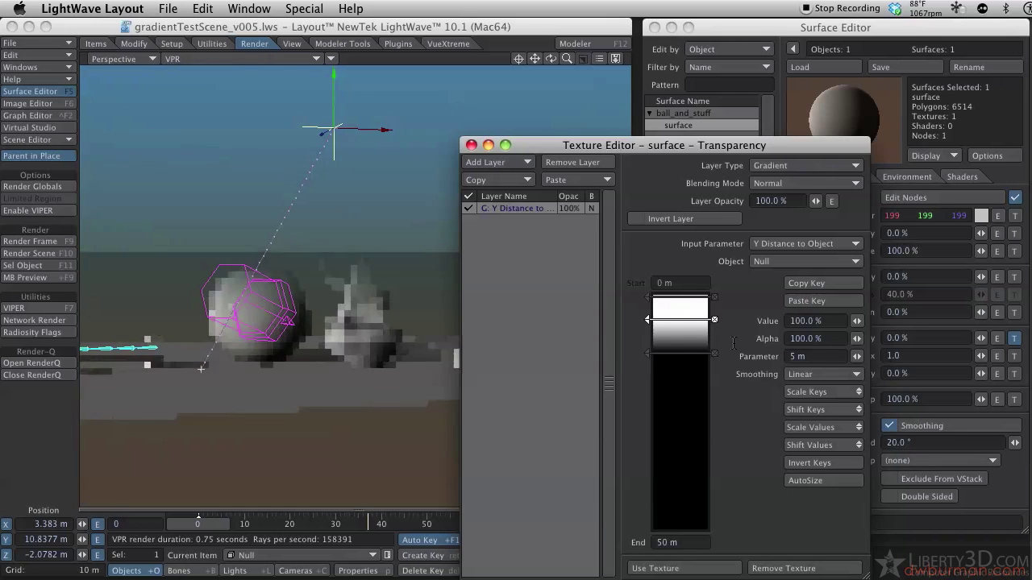
Set the 0% key's parameter to 5.5 m and scrub the timeline to frame 6 to preview the dissolve
{"action": "left_click", "coordinate": [710, 353]}
{"action": "left_click", "coordinate": [831, 360]}
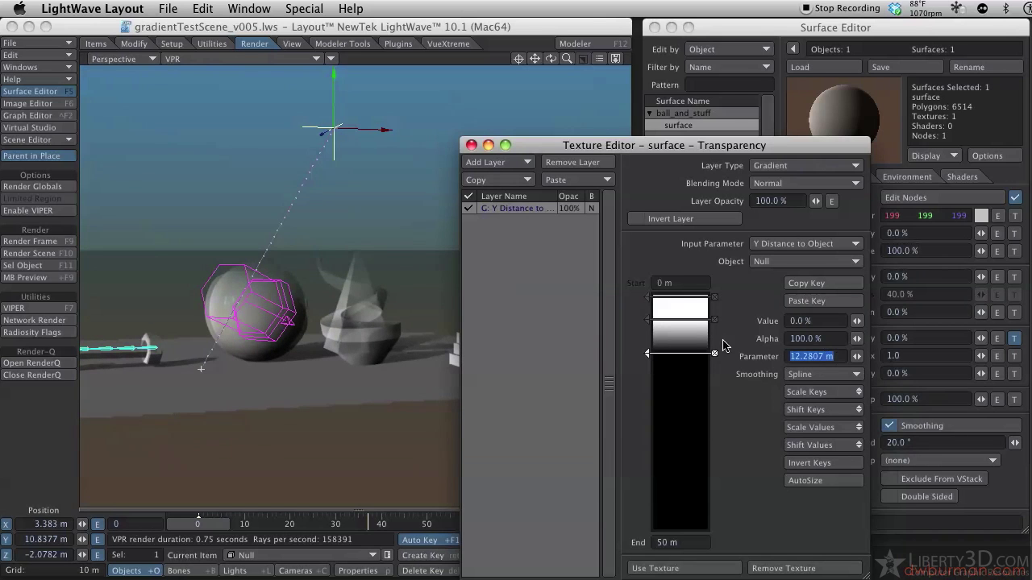
{"action": "type", "text": "5.5"}
{"action": "key", "text": "Return"}
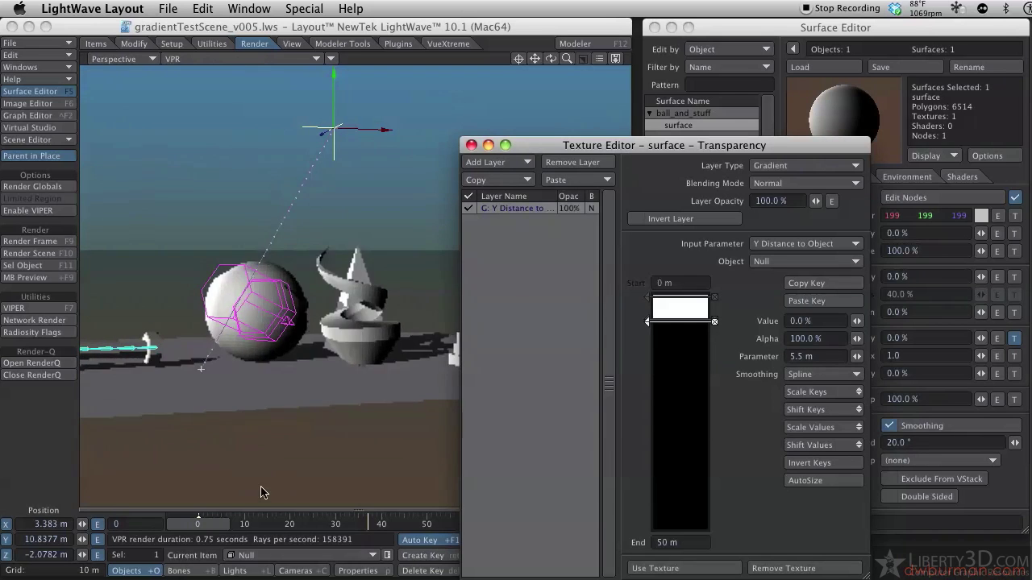
{"action": "left_click_drag", "start_coordinate": [200, 529], "coordinate": [225, 525]}
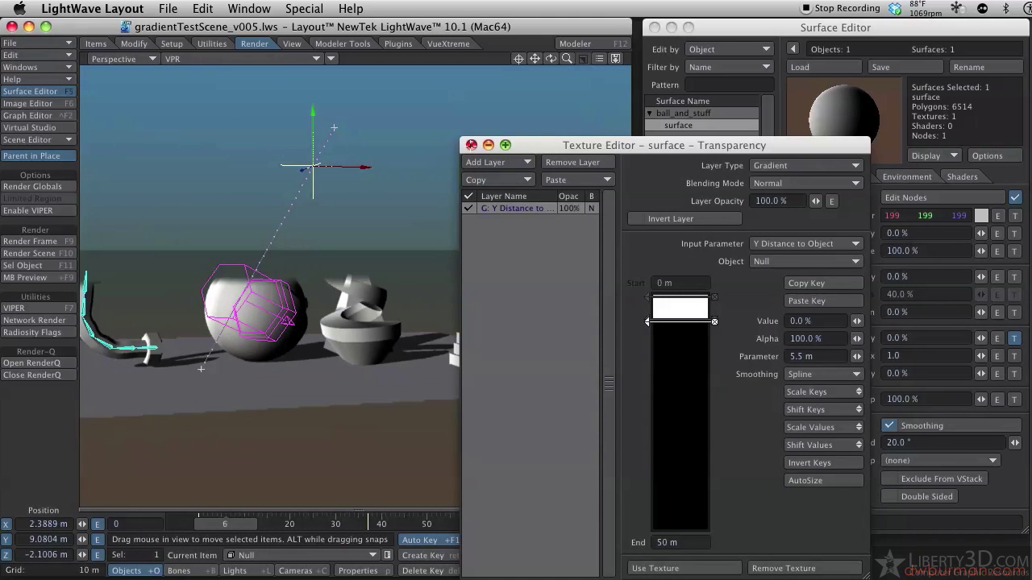
Close the transparency texture settings and open the Node Editor for the surface
{"action": "left_click", "coordinate": [472, 145]}
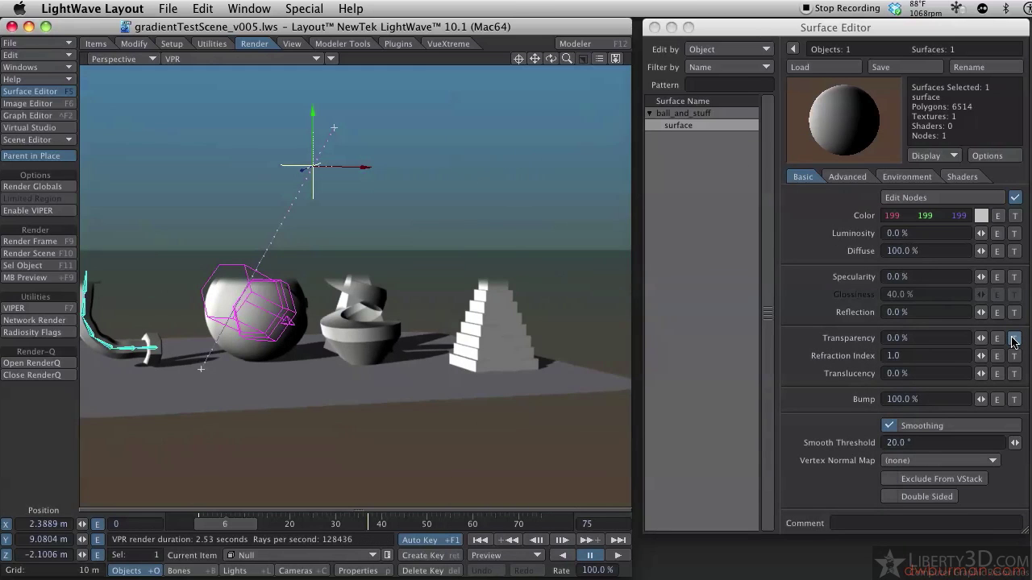
{"action": "left_click", "coordinate": [945, 199]}
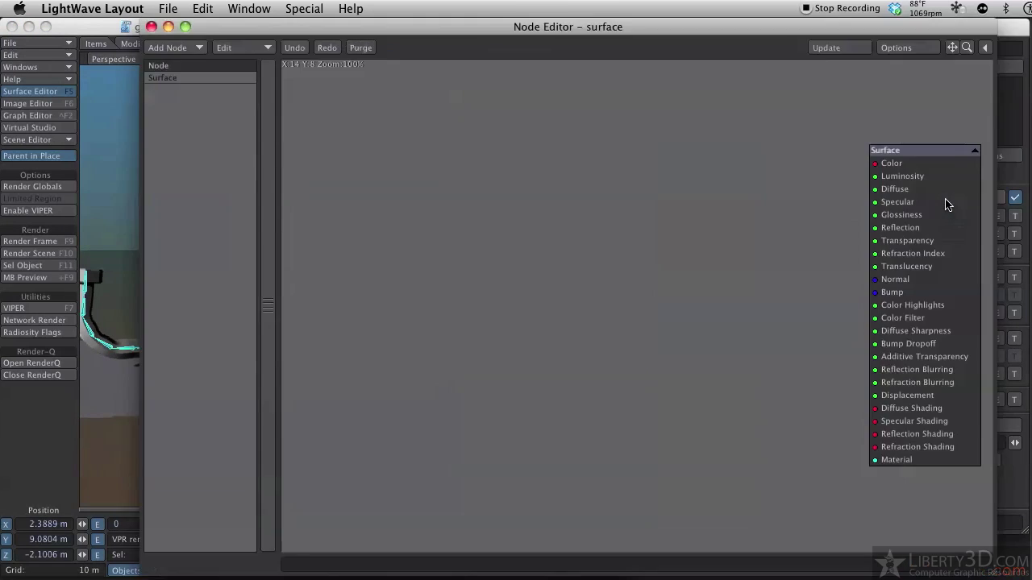
Add a Scalar Layer node to the surface's node network and open its texture settings
{"action": "left_click", "coordinate": [171, 48]}
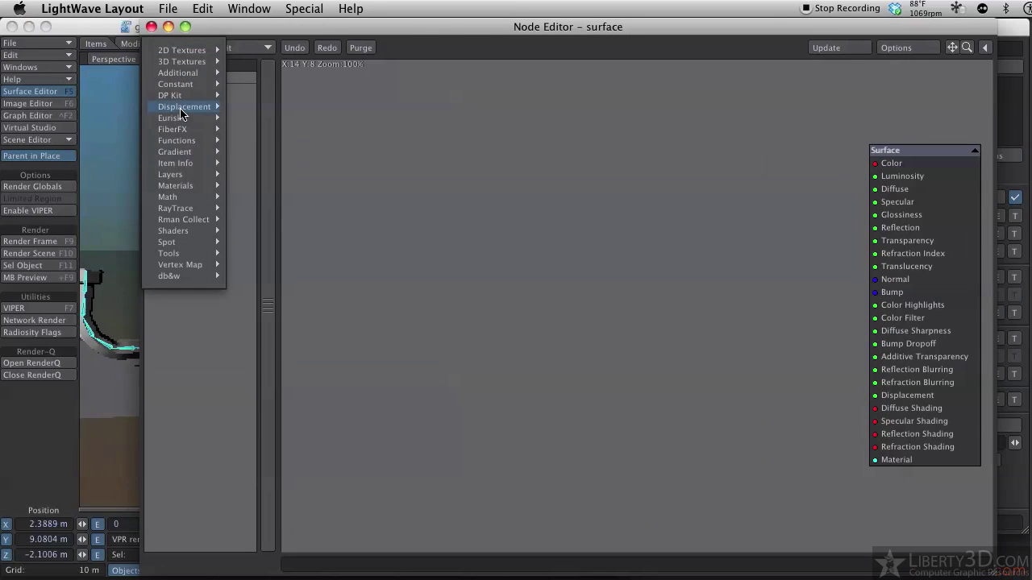
{"action": "mouse_move", "coordinate": [169, 174]}
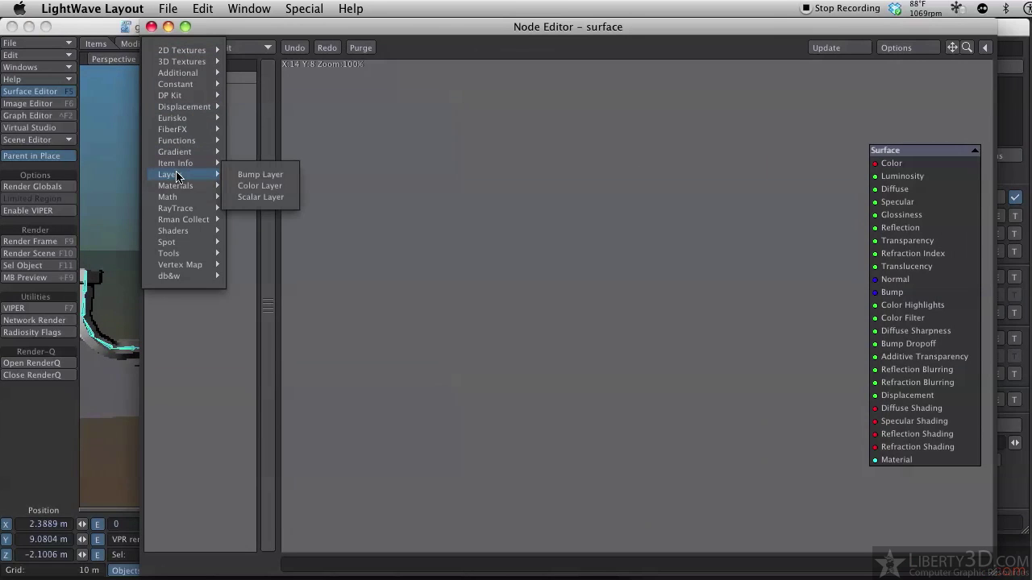
{"action": "left_click", "coordinate": [282, 198]}
{"action": "double_click", "coordinate": [634, 311]}
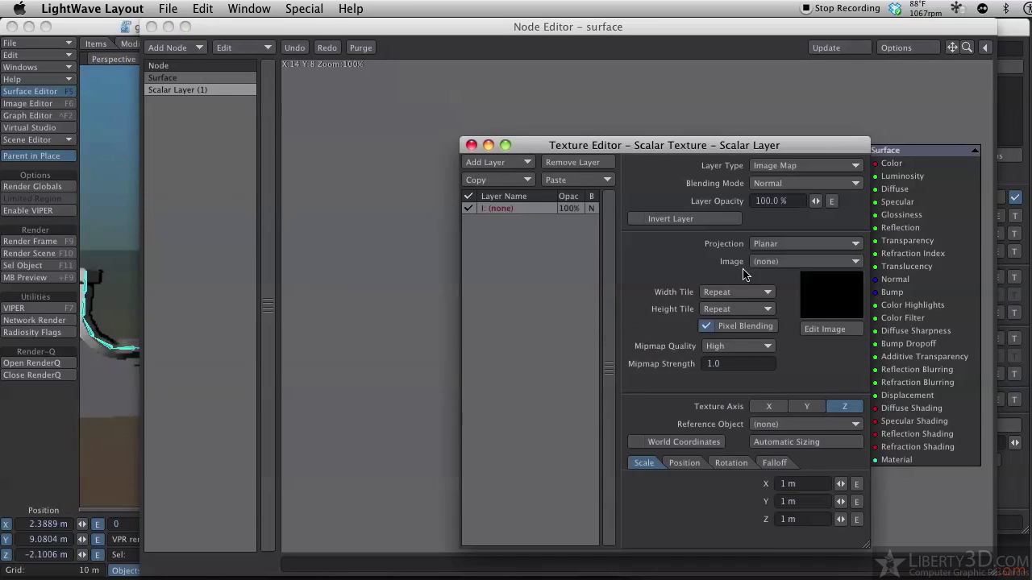
Make the scalar layer a Gradient with Y Distance to Object as input parameter and Null as the object
{"action": "left_click", "coordinate": [812, 166]}
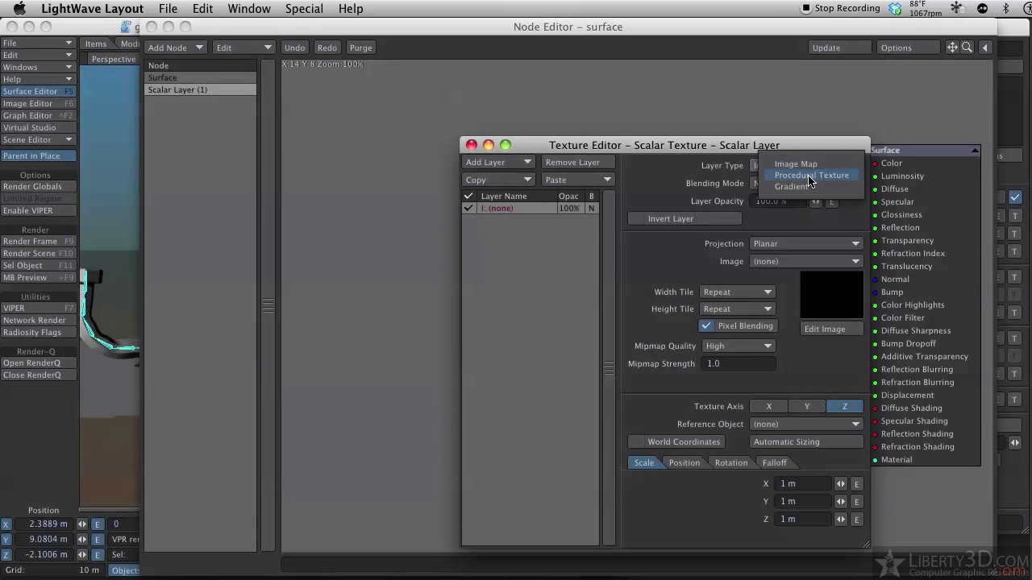
{"action": "left_click", "coordinate": [806, 187]}
{"action": "left_click", "coordinate": [774, 245]}
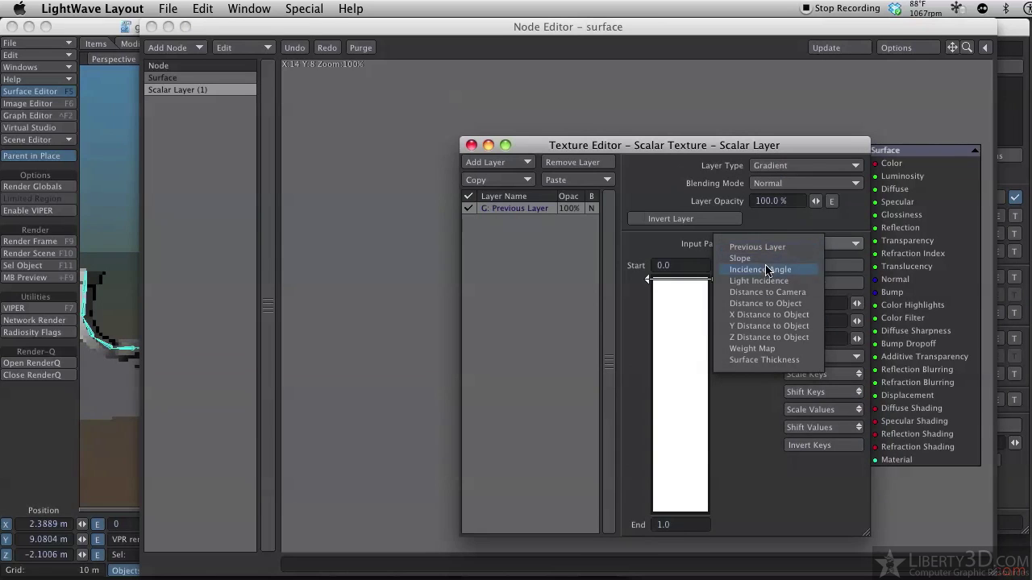
{"action": "left_click", "coordinate": [770, 326]}
{"action": "left_click", "coordinate": [798, 262]}
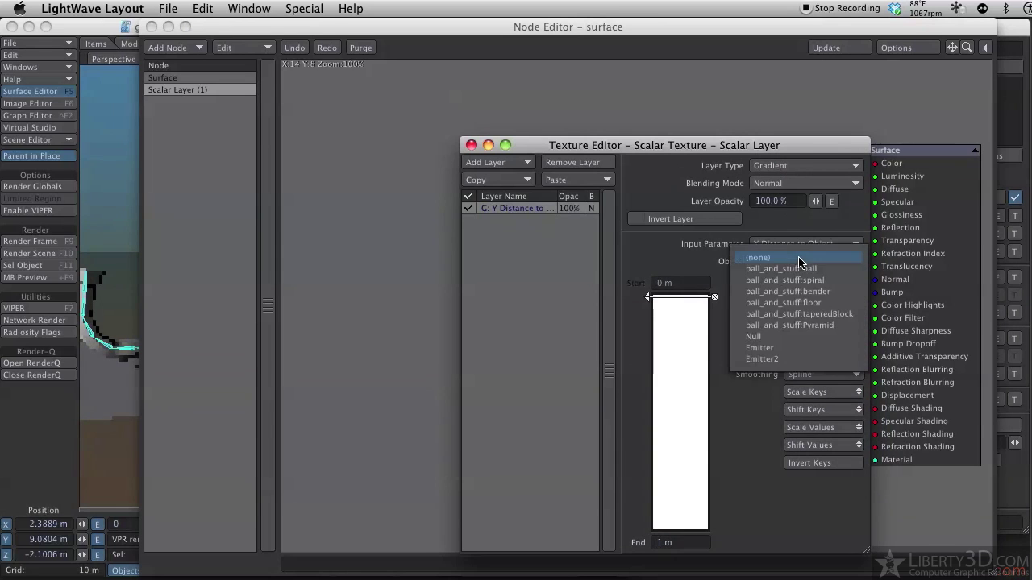
{"action": "left_click", "coordinate": [802, 337]}
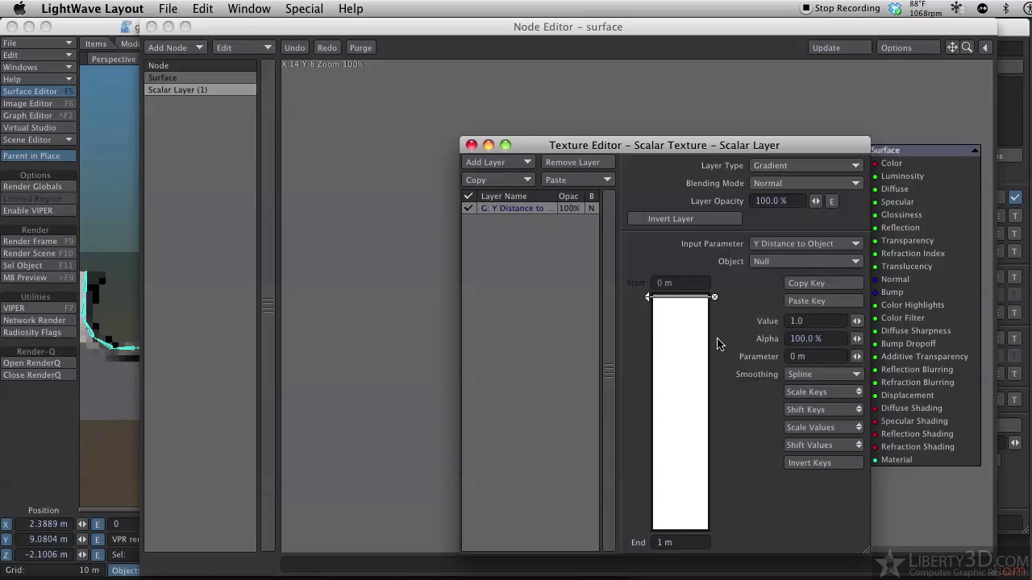
Add a second key to the gradient and set its parameter to 5 m
{"action": "left_click", "coordinate": [682, 489]}
{"action": "double_click", "coordinate": [822, 354]}
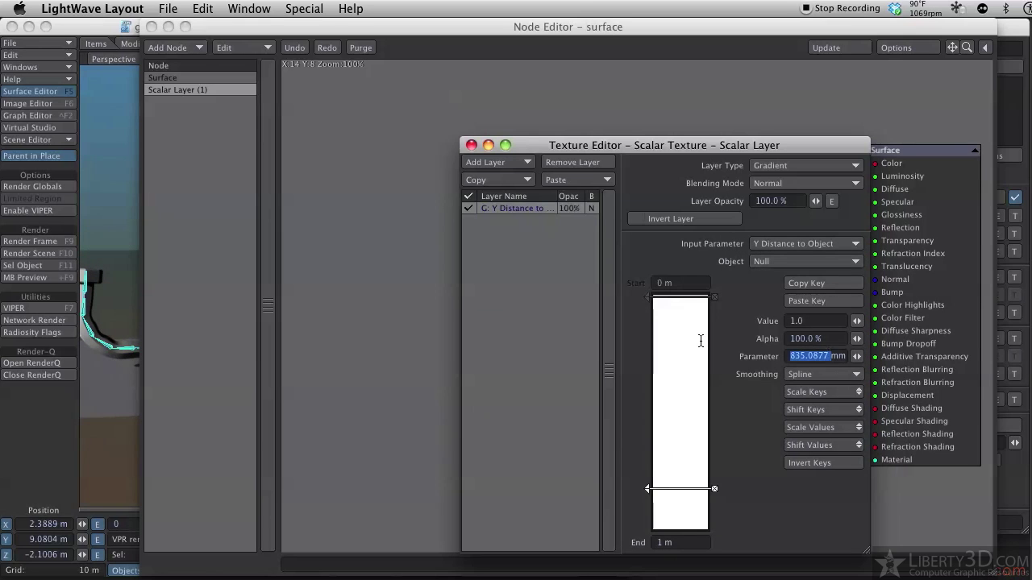
{"action": "type", "text": "5"}
{"action": "key", "text": "Return"}
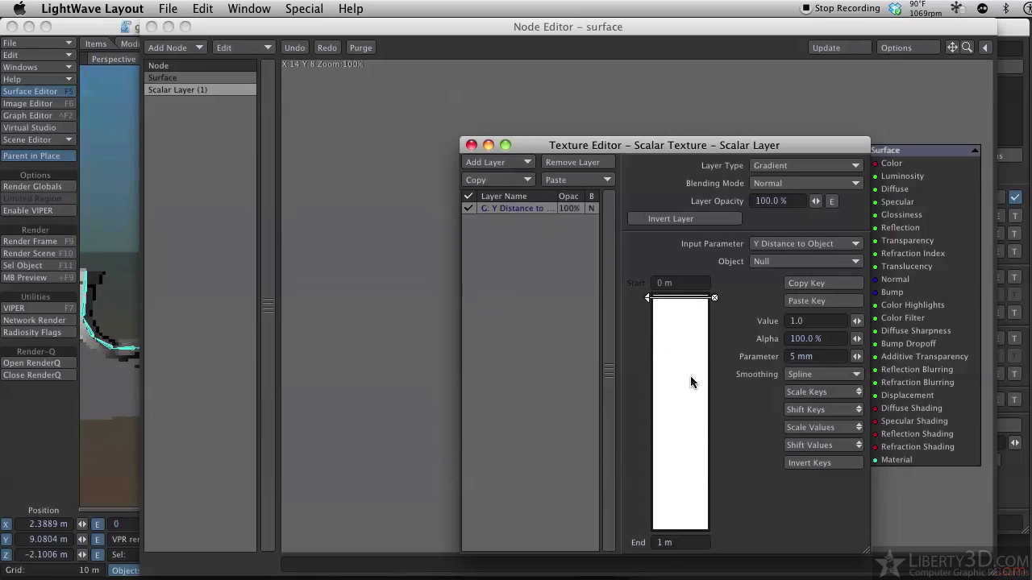
{"action": "type", "text": "5"}
{"action": "key", "text": "Return"}
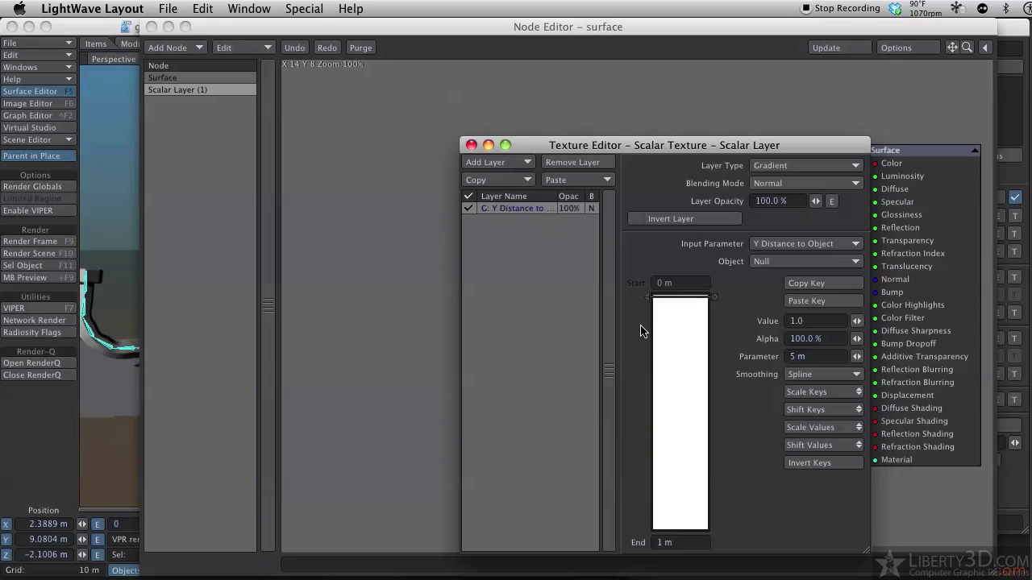
Set the gradient's end to 6 m and add a third key at about 5.2 m
{"action": "double_click", "coordinate": [684, 542]}
{"action": "type", "text": "6"}
{"action": "key", "text": "Return"}
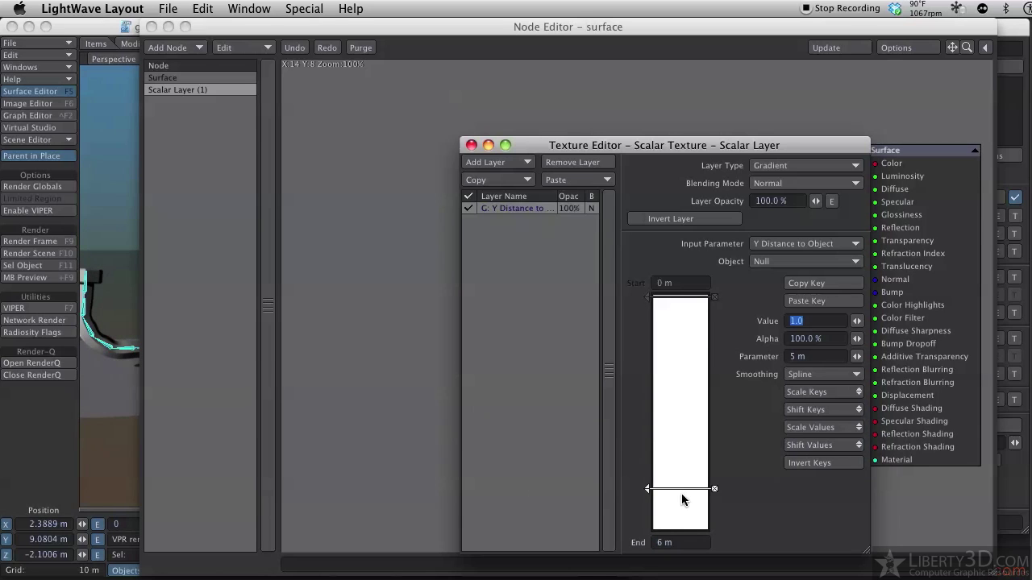
{"action": "left_click_drag", "start_coordinate": [681, 490], "coordinate": [681, 496]}
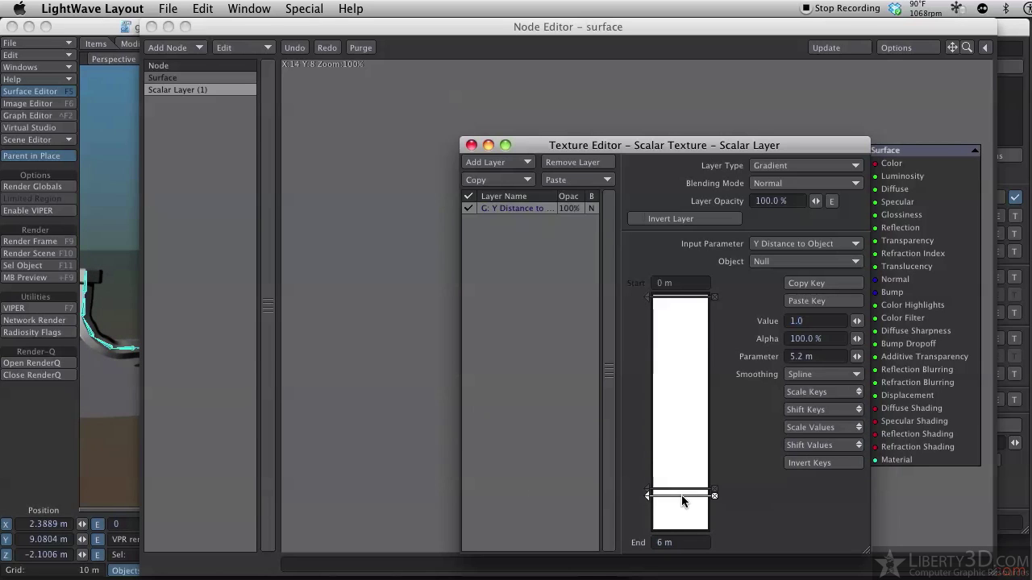
Set the value of the gradient's 0 m key to 0, then invert the keys
{"action": "left_click", "coordinate": [686, 298]}
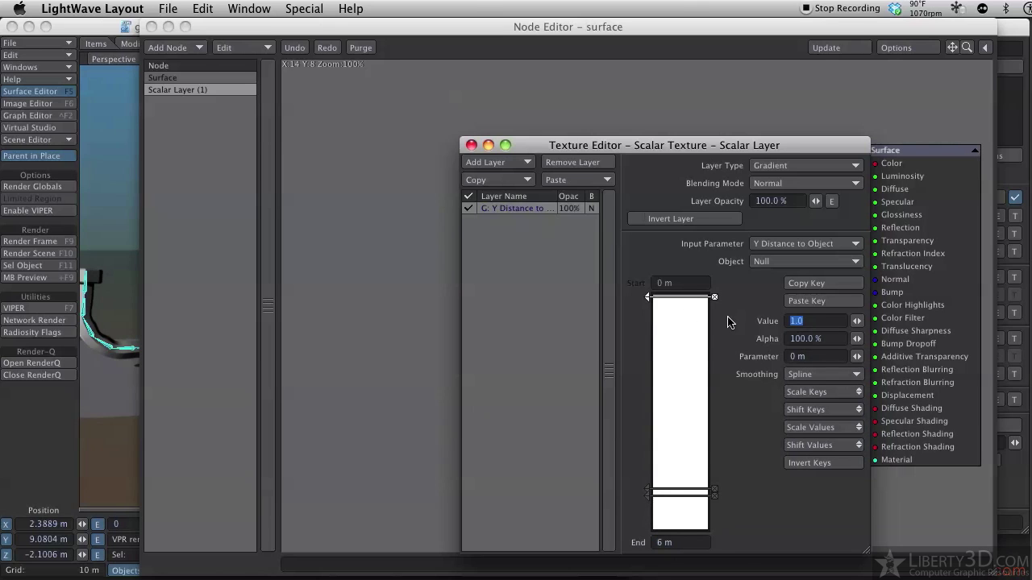
{"action": "type", "text": "0"}
{"action": "key", "text": "Tab"}
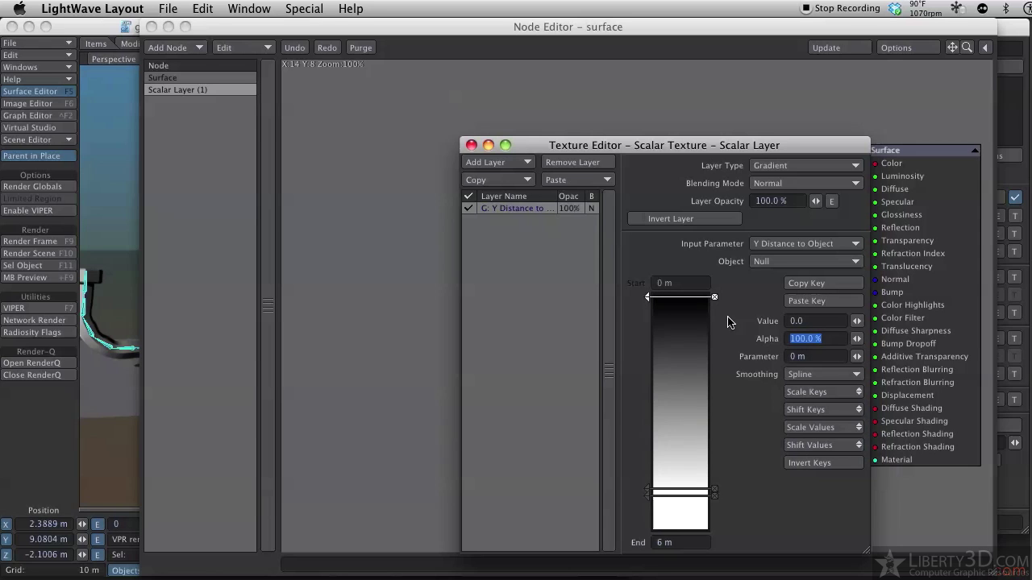
{"action": "left_click", "coordinate": [693, 490]}
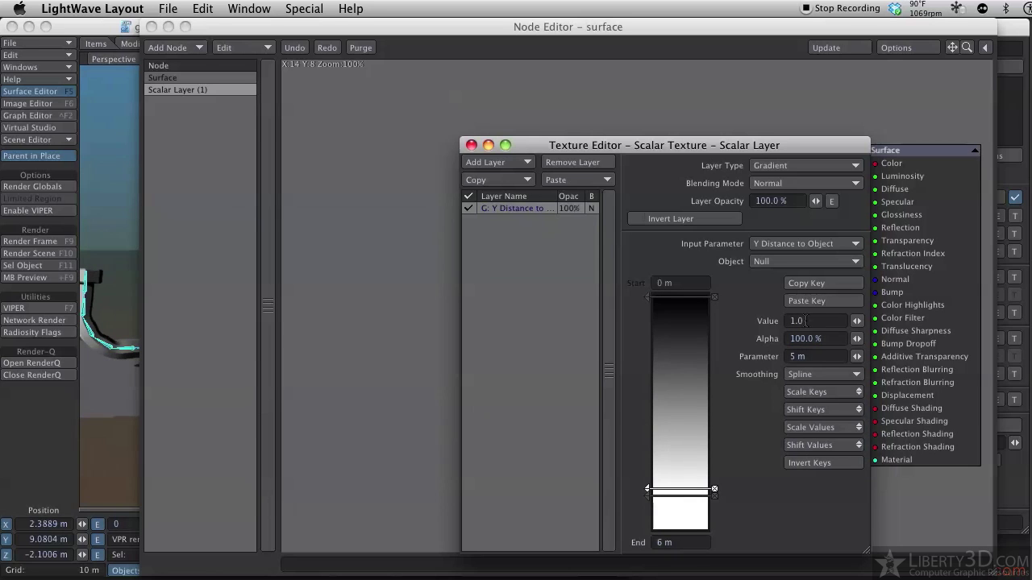
{"action": "left_click", "coordinate": [813, 464]}
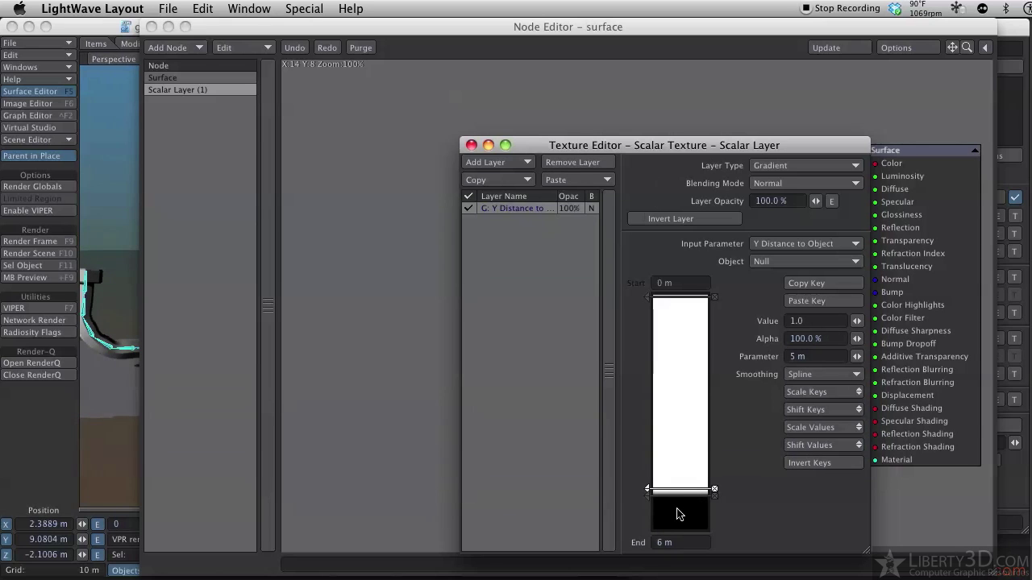
Change the smoothing of the 5 m key and the 0 m key to Linear
{"action": "left_click", "coordinate": [802, 374]}
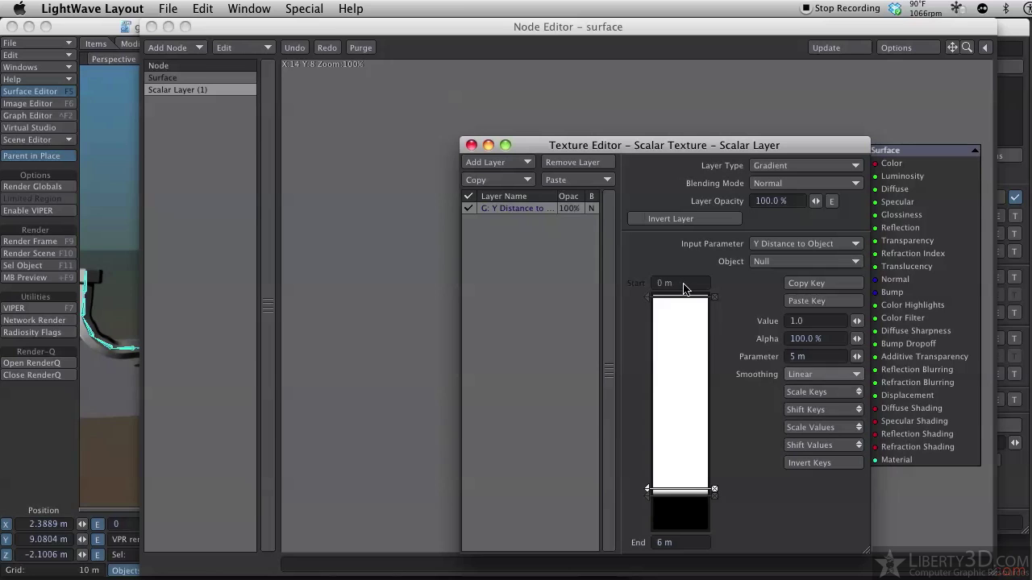
{"action": "left_click", "coordinate": [681, 296]}
{"action": "left_click", "coordinate": [822, 374]}
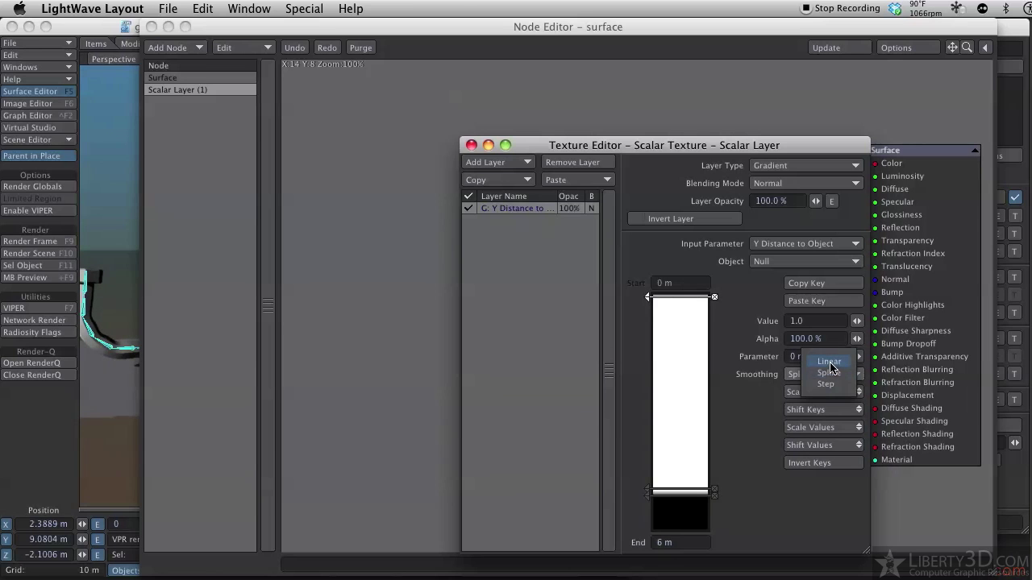
{"action": "left_click", "coordinate": [829, 363]}
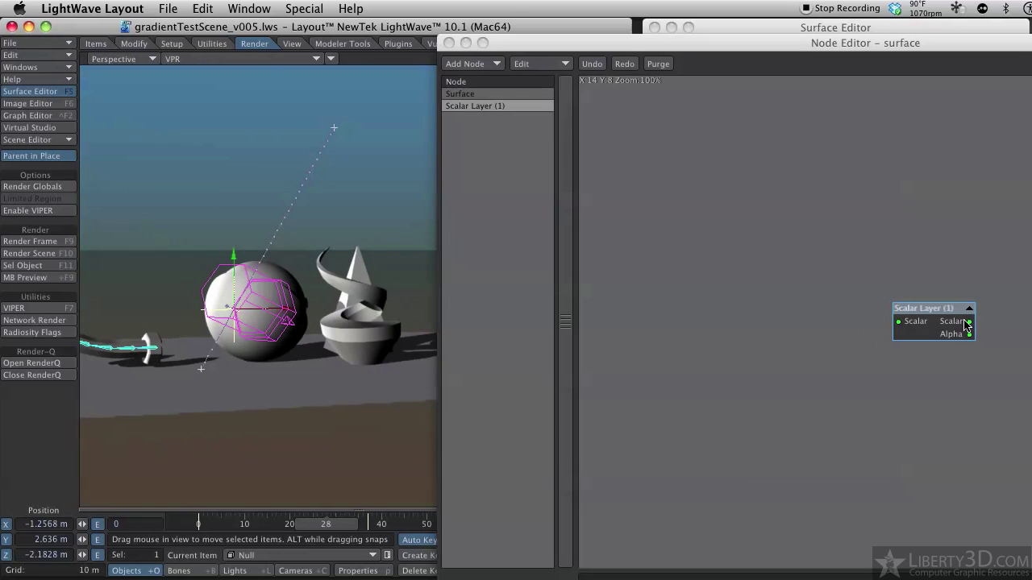
Connect the Scalar Layer's Scalar output to the surface's Transparency input and preview the dissolve at frame 11
{"action": "left_click_drag", "start_coordinate": [911, 44], "coordinate": [605, 37]}
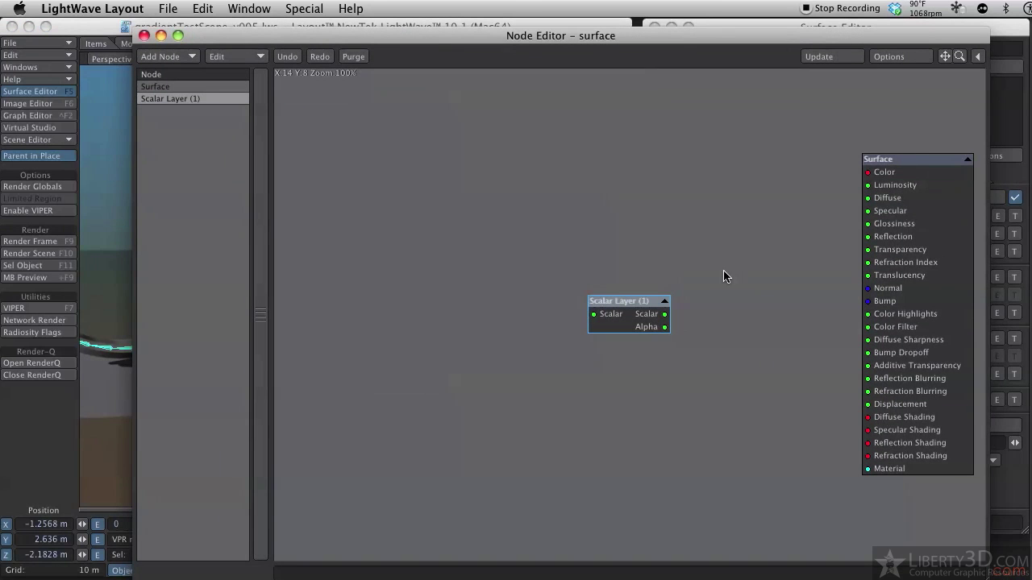
{"action": "left_click_drag", "start_coordinate": [806, 314], "coordinate": [913, 254]}
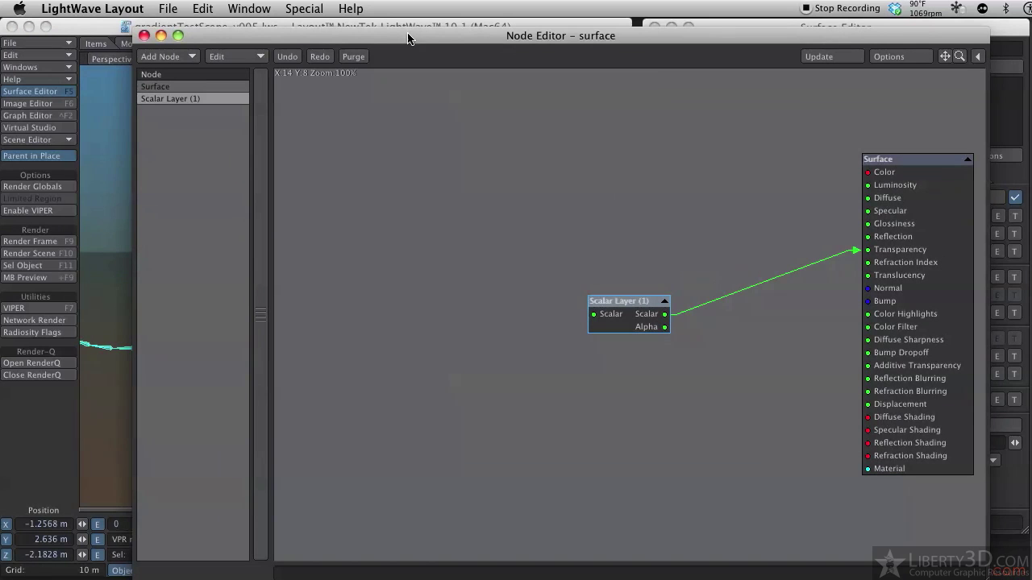
{"action": "left_click_drag", "start_coordinate": [408, 39], "coordinate": [729, 54]}
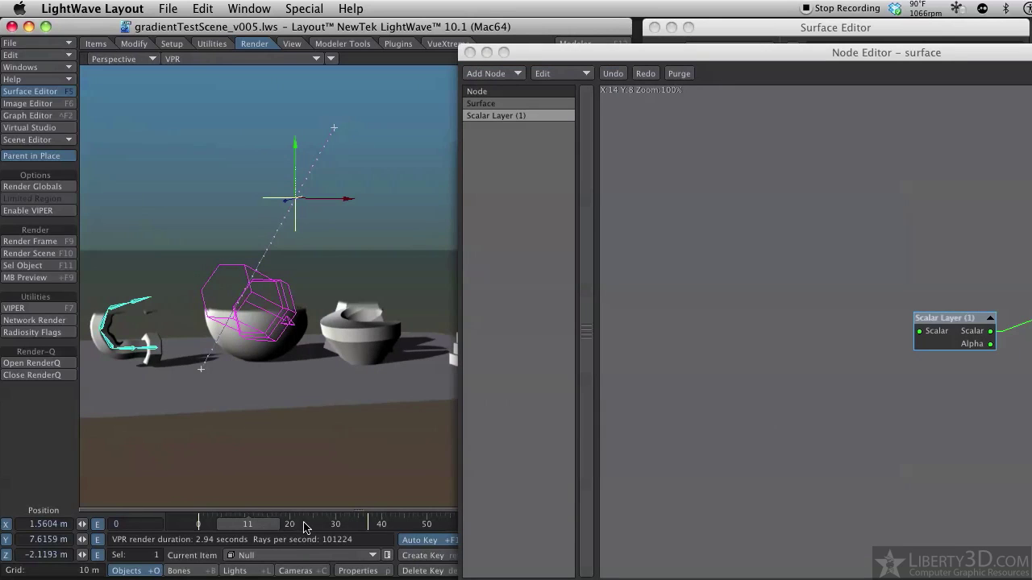
Delete the Scalar Layer node from the surface's node network
{"action": "left_click_drag", "start_coordinate": [857, 51], "coordinate": [743, 32]}
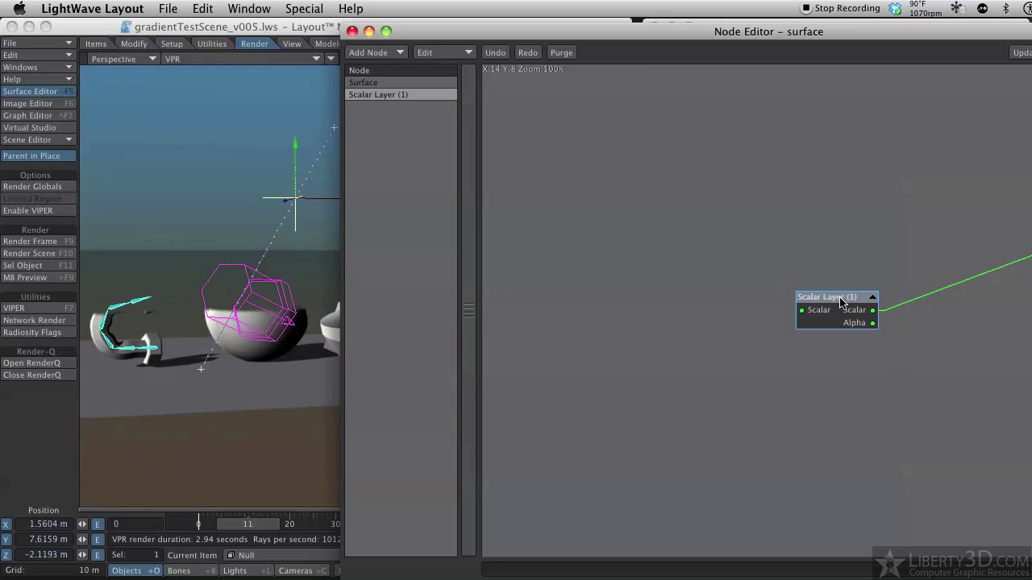
{"action": "key", "text": "Delete"}
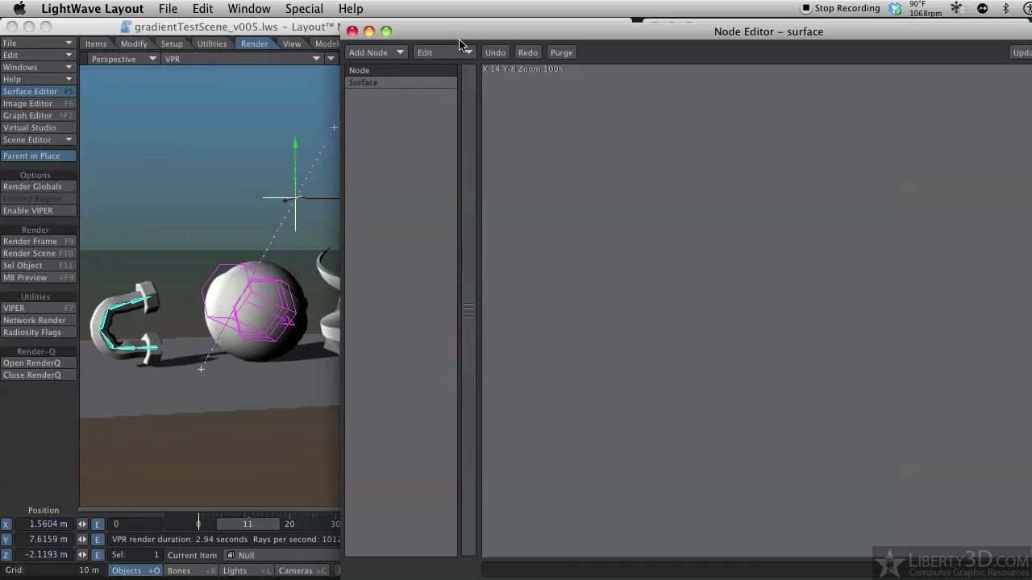
Add a Spot Info node and place it well away from the Surface node, low in the network
{"action": "left_click_drag", "start_coordinate": [461, 32], "coordinate": [384, 30]}
{"action": "left_click", "coordinate": [300, 50]}
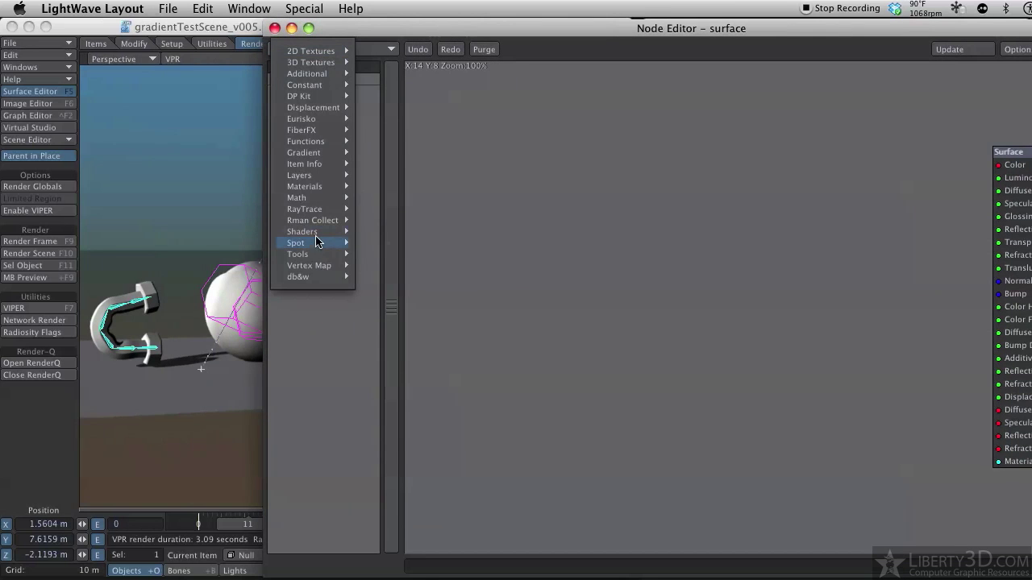
{"action": "mouse_move", "coordinate": [320, 244]}
{"action": "left_click", "coordinate": [383, 244]}
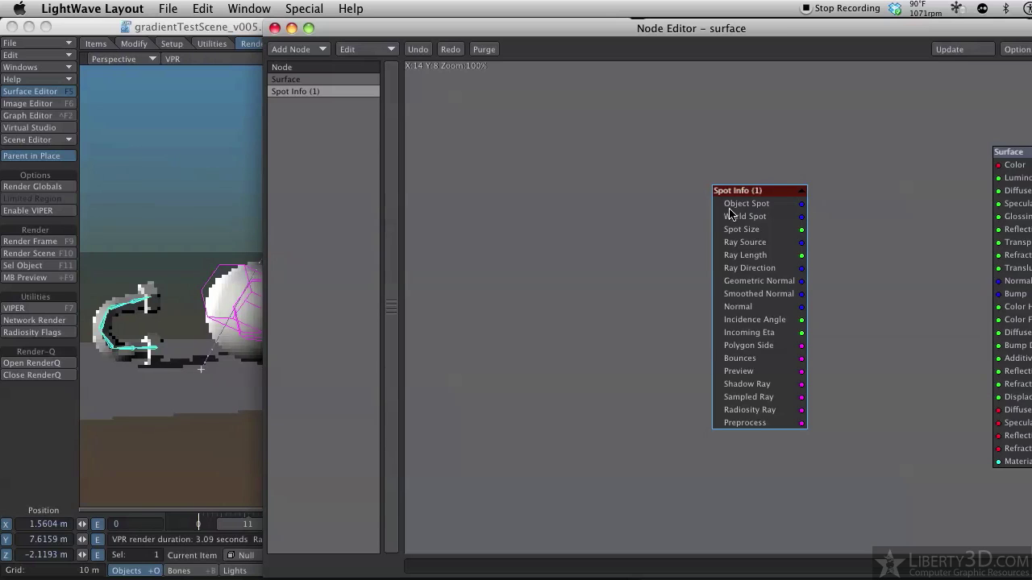
{"action": "left_click_drag", "start_coordinate": [756, 226], "coordinate": [464, 334]}
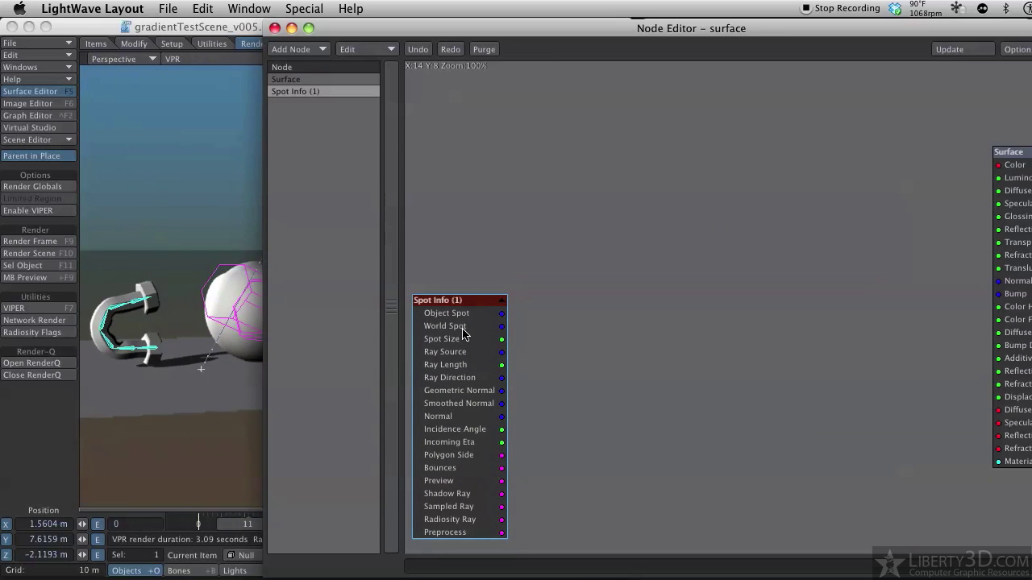
Add an Item Info node and place it above the Spot Info node
{"action": "left_click", "coordinate": [313, 50]}
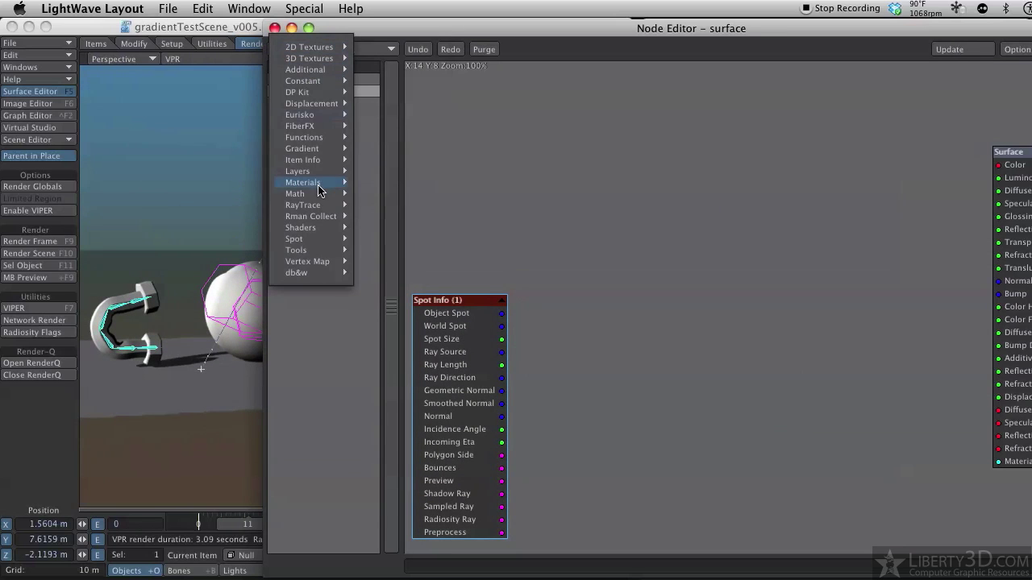
{"action": "mouse_move", "coordinate": [328, 165]}
{"action": "left_click", "coordinate": [383, 171]}
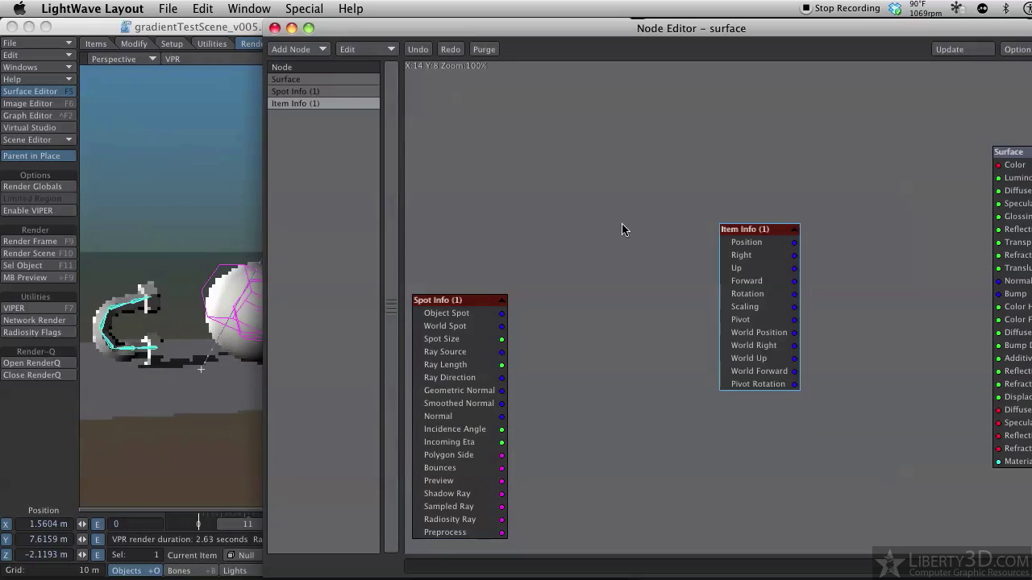
{"action": "left_click_drag", "start_coordinate": [758, 266], "coordinate": [453, 132]}
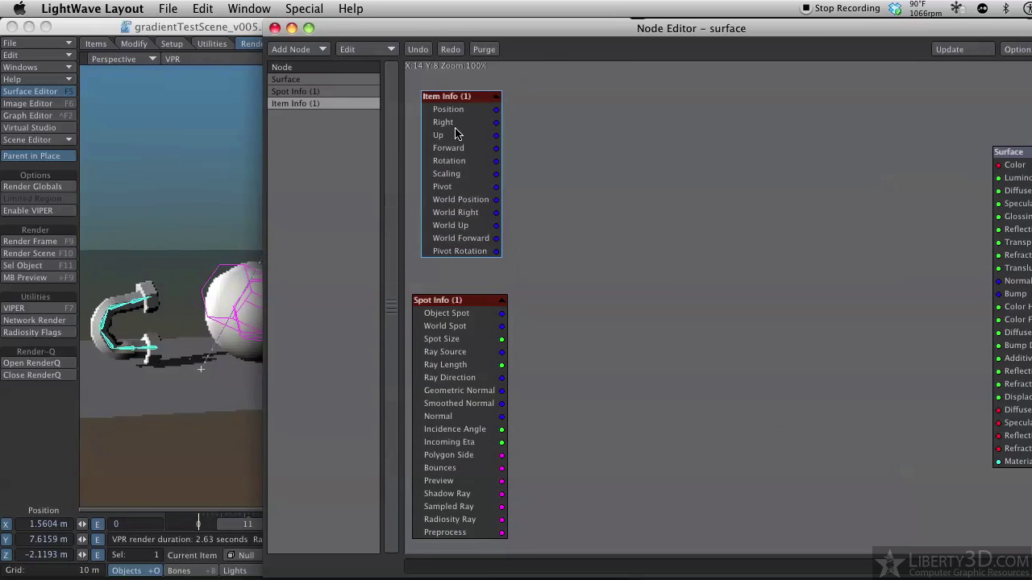
Set the Item Info node's item to Null and close its settings
{"action": "double_click", "coordinate": [453, 132]}
{"action": "left_click", "coordinate": [758, 438]}
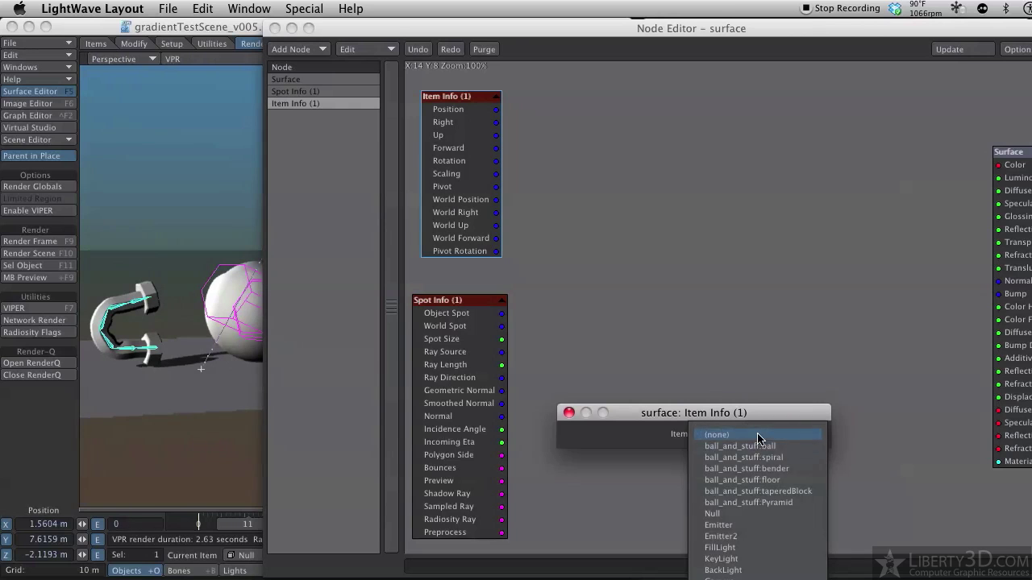
{"action": "left_click", "coordinate": [736, 513]}
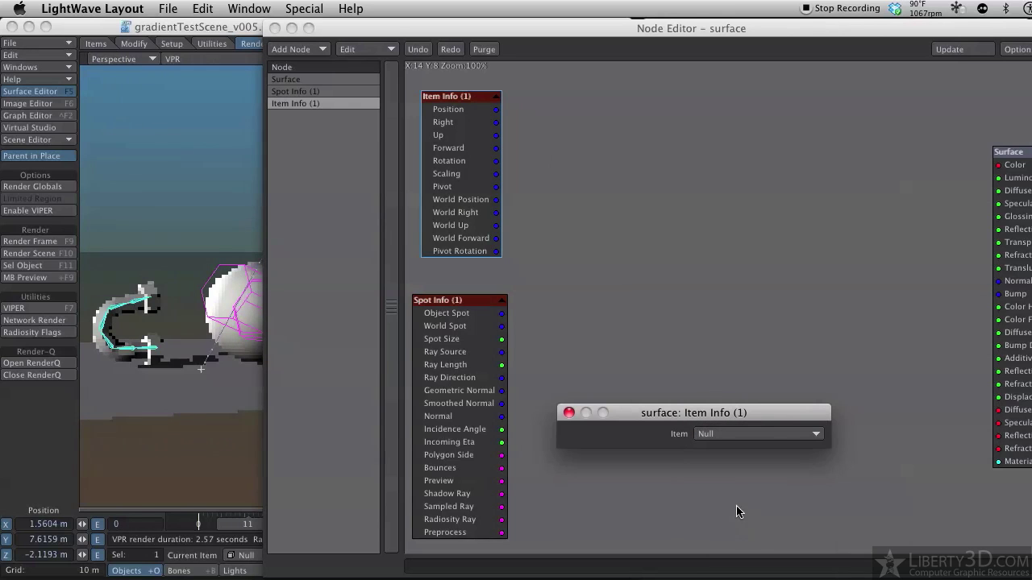
{"action": "left_click", "coordinate": [569, 413]}
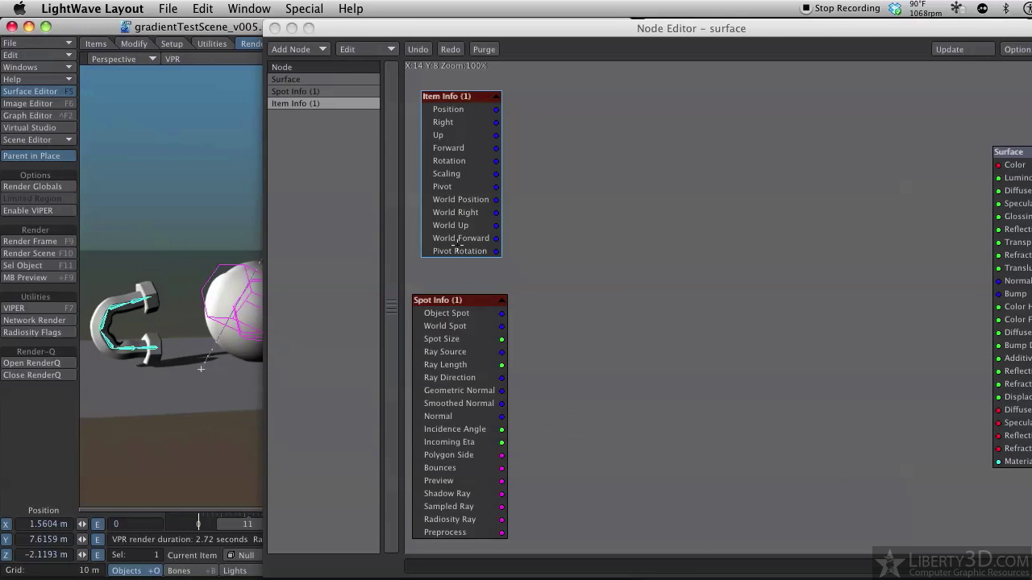
Add a Gradient node between the info nodes and the Surface node, and connect its Color output to the Surface's Color input
{"action": "left_click", "coordinate": [301, 51]}
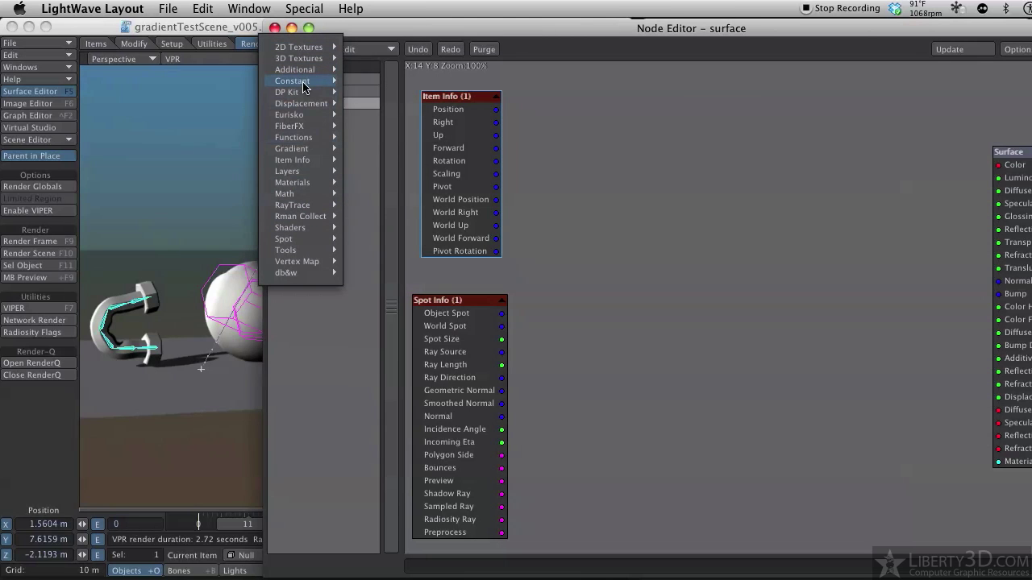
{"action": "mouse_move", "coordinate": [298, 151]}
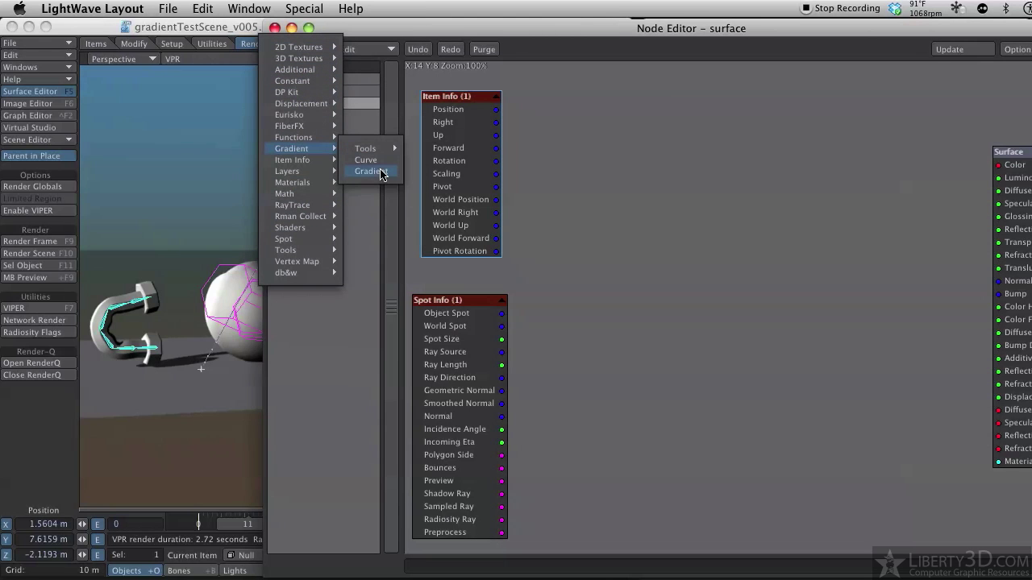
{"action": "left_click", "coordinate": [381, 171]}
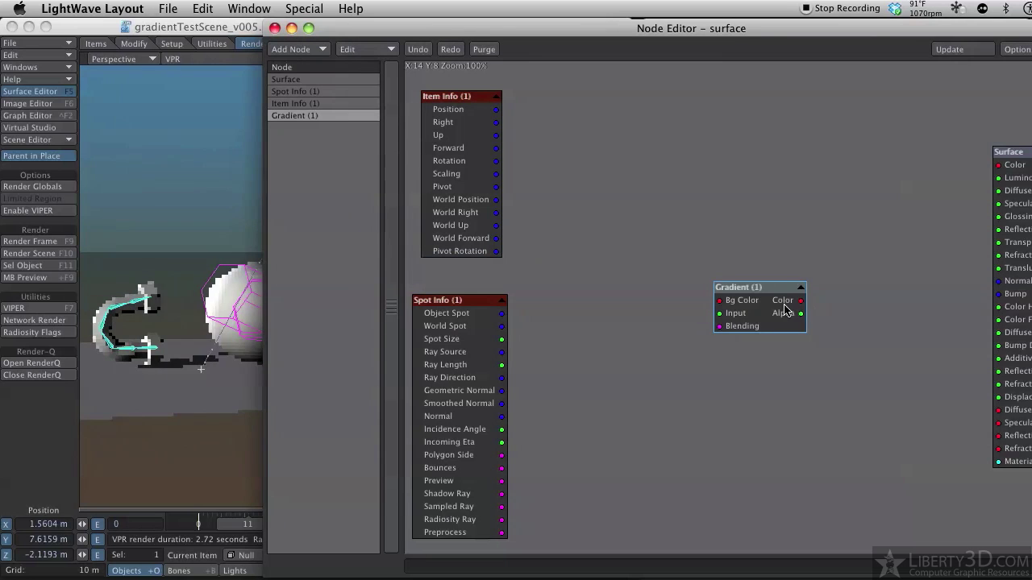
{"action": "left_click_drag", "start_coordinate": [781, 303], "coordinate": [781, 252]}
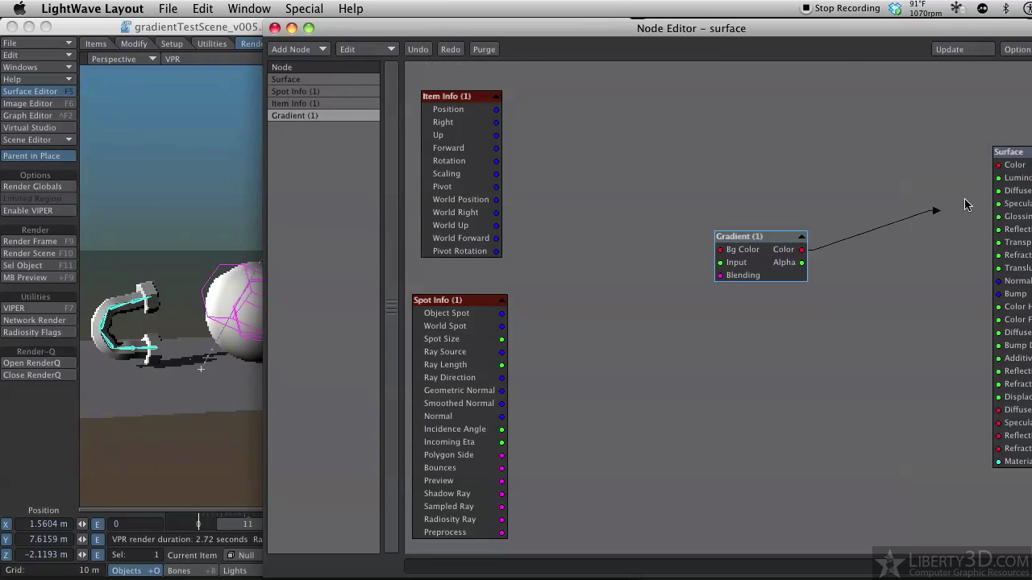
{"action": "left_click_drag", "start_coordinate": [965, 204], "coordinate": [1018, 165]}
Give the Gradient node a white key at position 0.9412 and a near-black key at 0.6401, then close its settings
{"action": "double_click", "coordinate": [776, 262]}
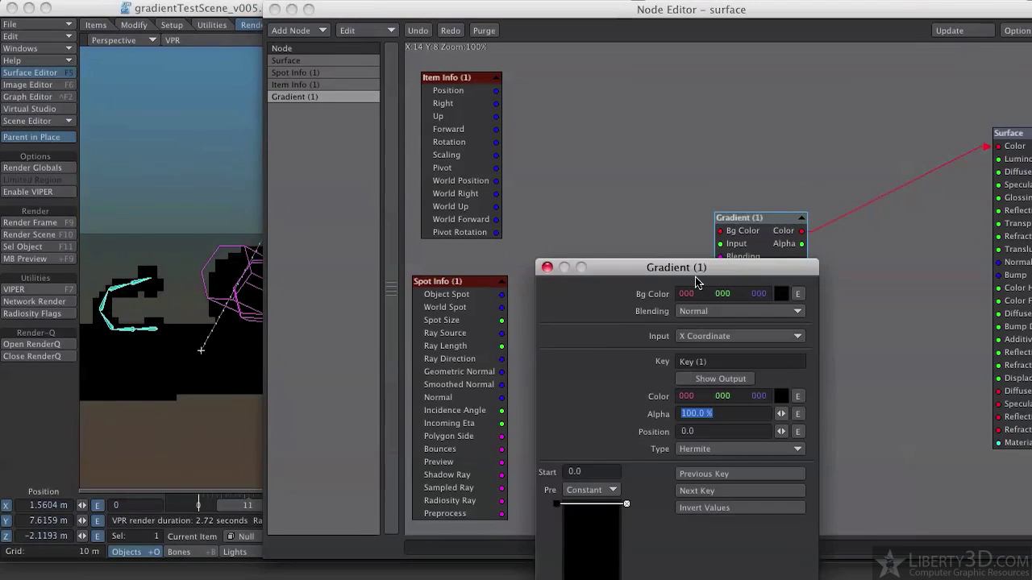
{"action": "mouse_move", "coordinate": [590, 570]}
{"action": "left_mouse_down"}
{"action": "mouse_move", "coordinate": [589, 543]}
{"action": "mouse_move", "coordinate": [590, 551]}
{"action": "left_mouse_up"}
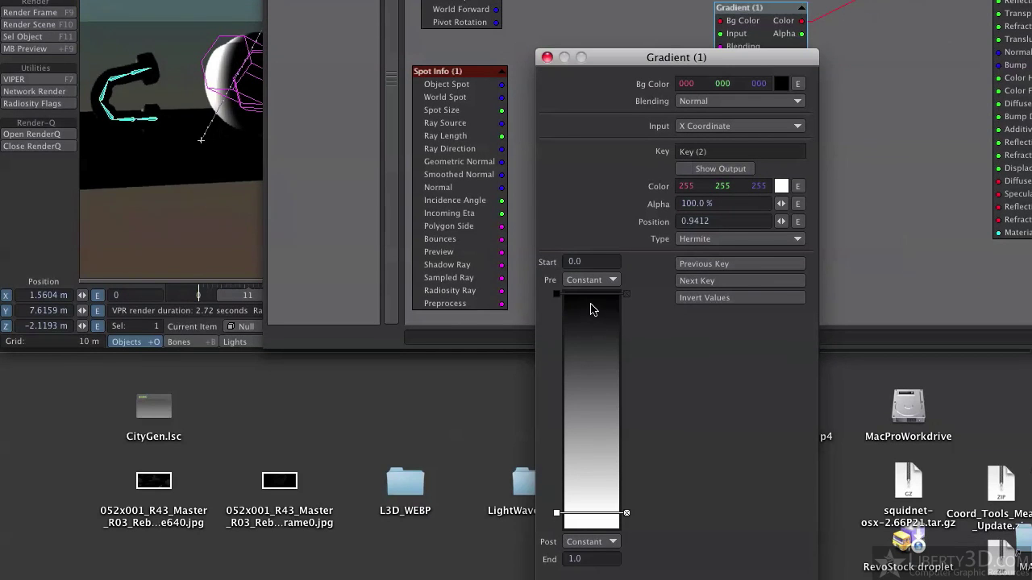
{"action": "left_click", "coordinate": [587, 404]}
{"action": "left_click_drag", "start_coordinate": [577, 448], "coordinate": [574, 445]}
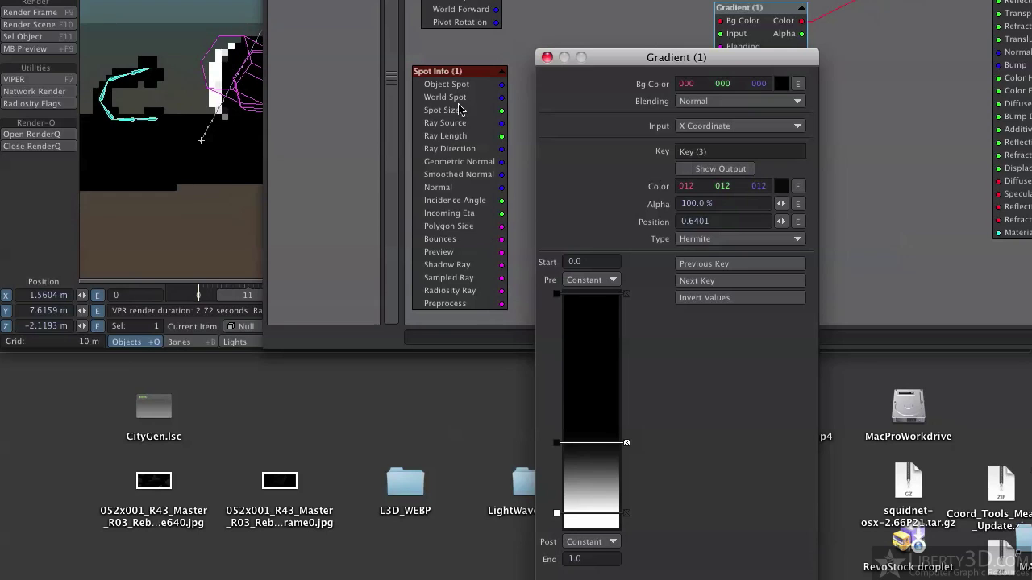
{"action": "left_click", "coordinate": [545, 59]}
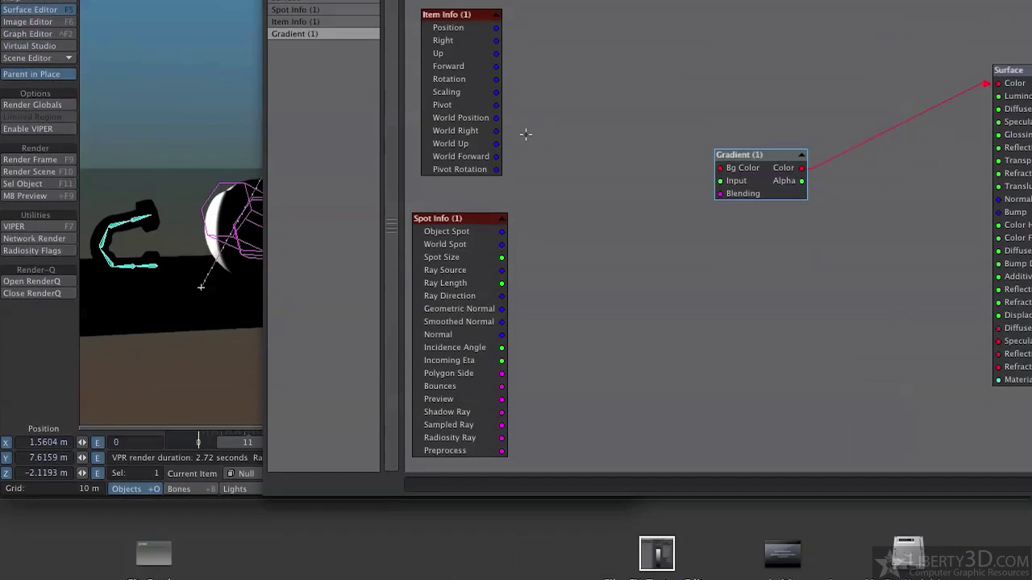
Align the Item Info node above Spot Info and move the Node Editor window aside to uncover the viewport
{"action": "left_click_drag", "start_coordinate": [495, 108], "coordinate": [478, 108]}
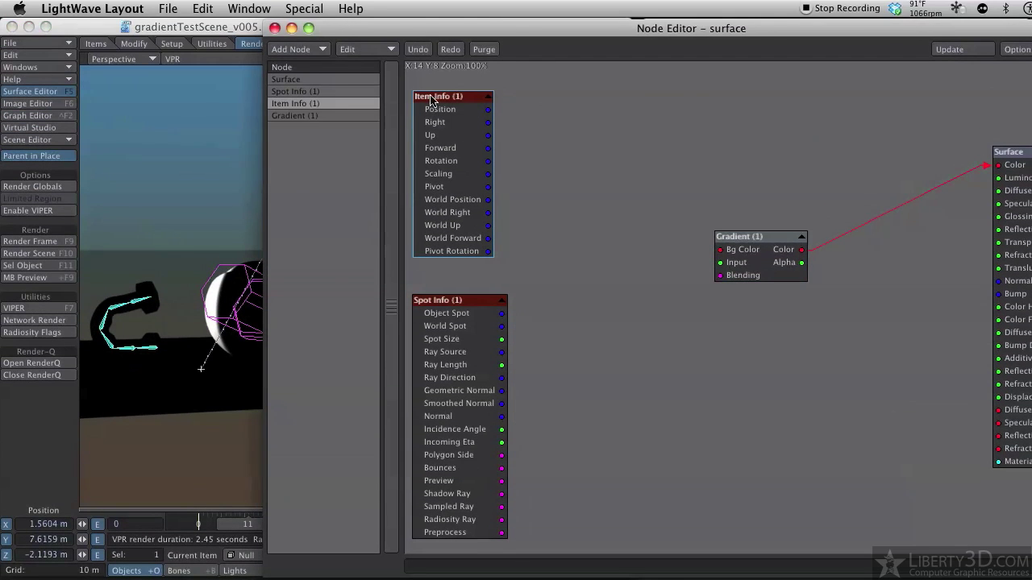
{"action": "left_click", "coordinate": [299, 49]}
{"action": "mouse_move", "coordinate": [310, 48]}
{"action": "left_click", "coordinate": [464, 362]}
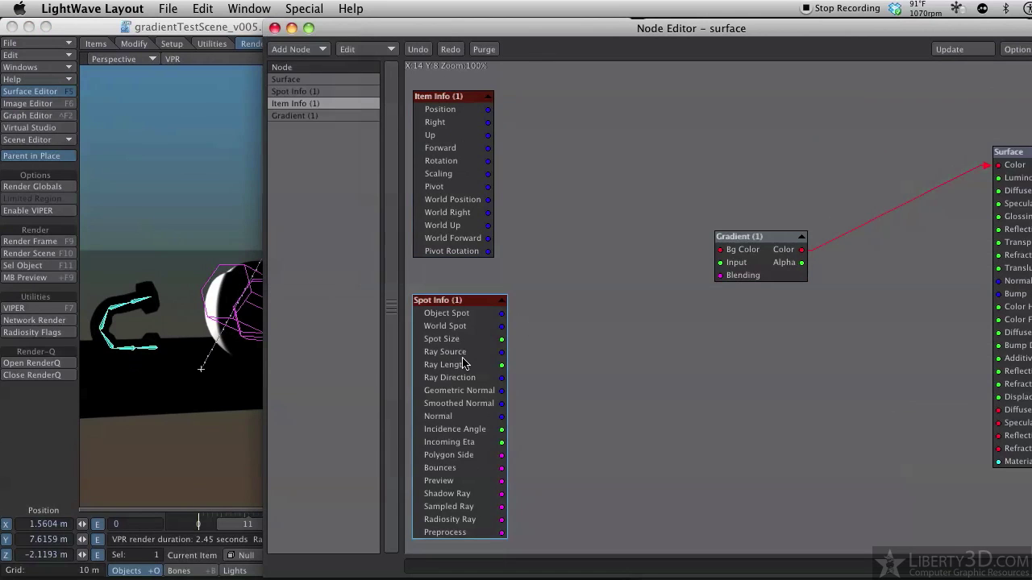
{"action": "left_click", "coordinate": [460, 214]}
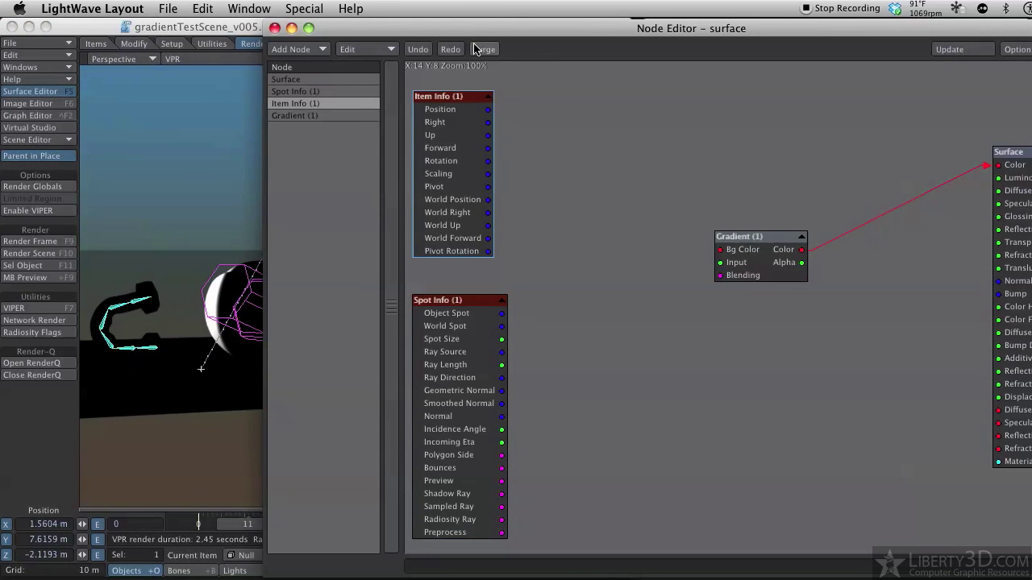
{"action": "left_click_drag", "start_coordinate": [499, 34], "coordinate": [646, 32]}
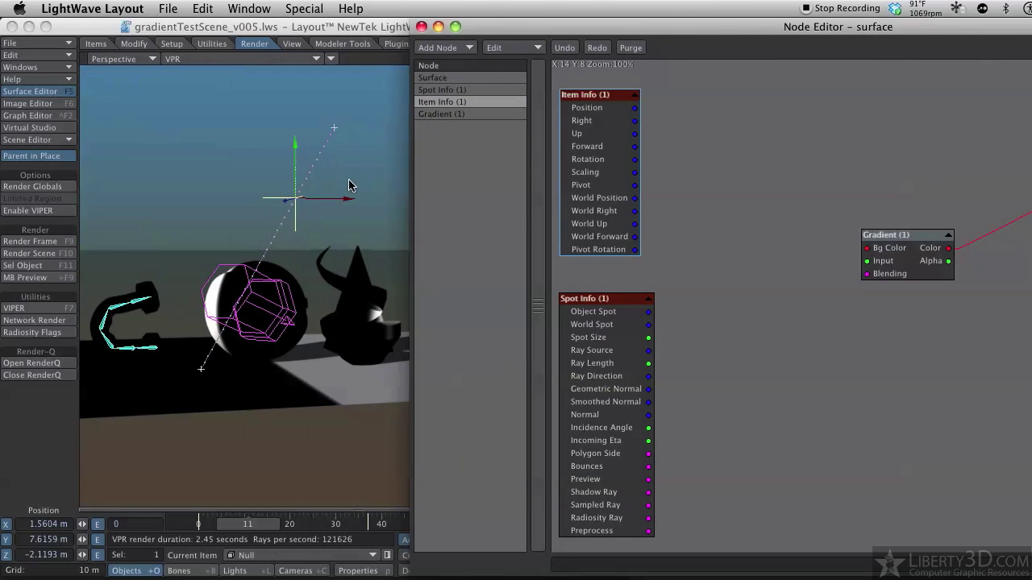
Add a scalar Subtract node and place it between the info nodes and the Gradient node
{"action": "left_click", "coordinate": [455, 50]}
{"action": "mouse_move", "coordinate": [464, 198]}
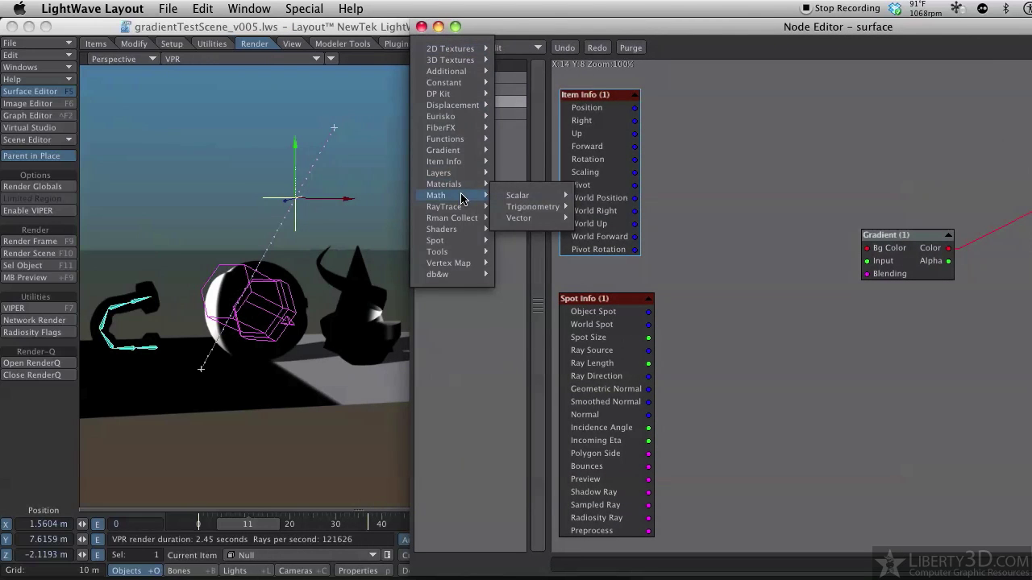
{"action": "mouse_move", "coordinate": [558, 198]}
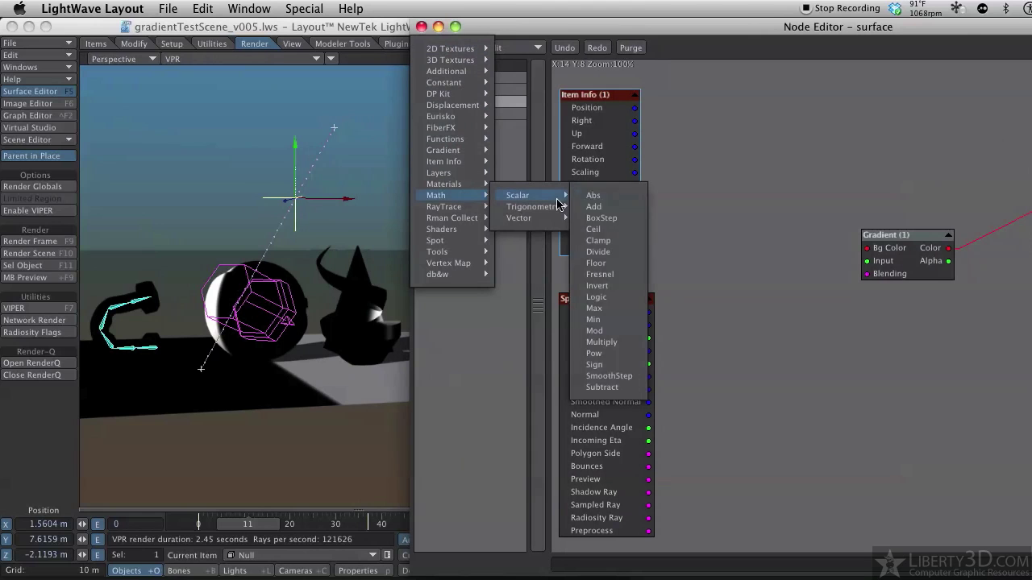
{"action": "left_click", "coordinate": [602, 387]}
{"action": "left_click_drag", "start_coordinate": [914, 315], "coordinate": [761, 216]}
Wire Item Info Position minus Spot Info World Spot through Subtract into the Gradient's Input, and scrub to frame 15
{"action": "left_click_drag", "start_coordinate": [636, 107], "coordinate": [737, 207]}
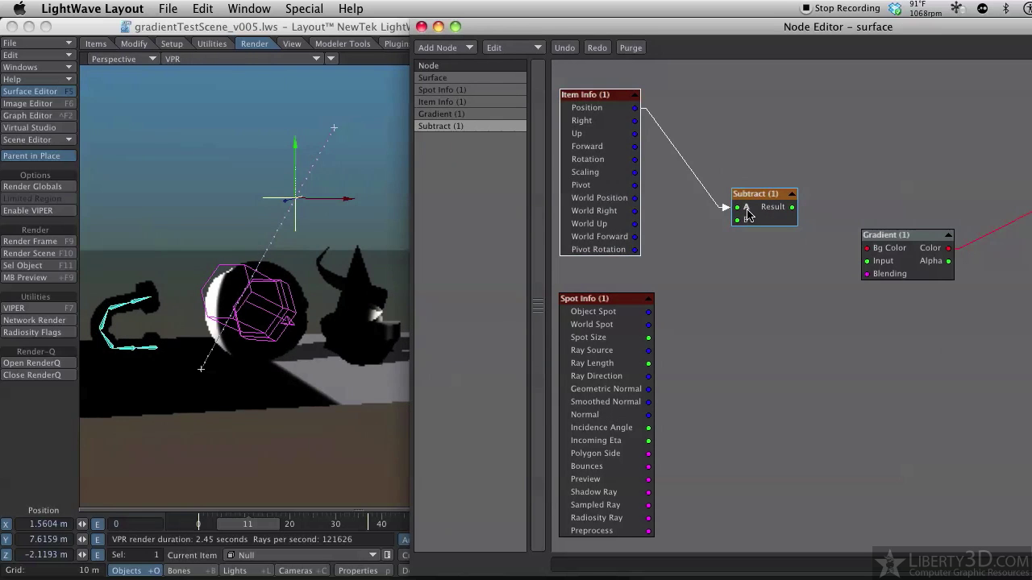
{"action": "left_click_drag", "start_coordinate": [648, 325], "coordinate": [861, 260]}
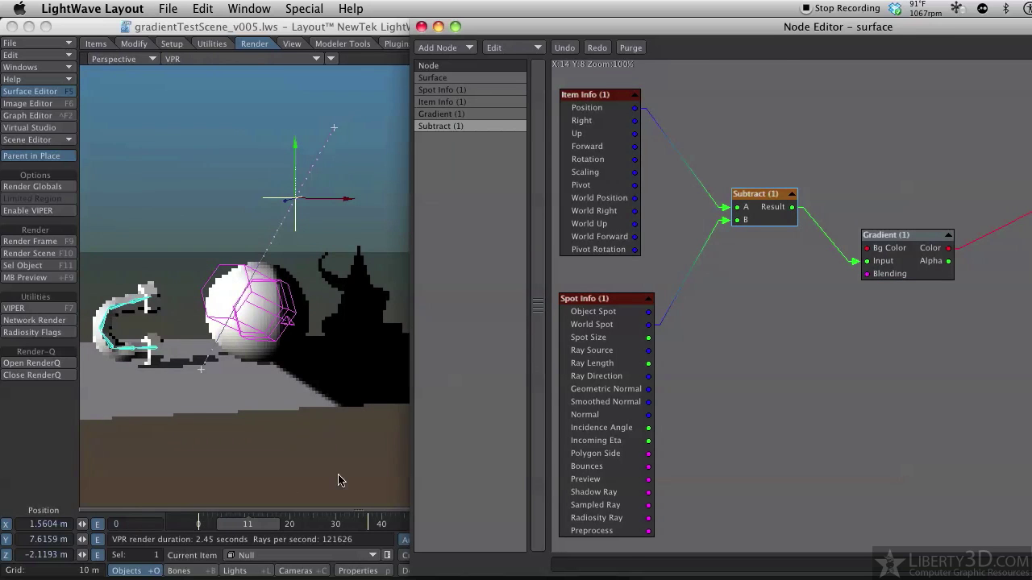
{"action": "left_click_drag", "start_coordinate": [244, 528], "coordinate": [272, 529]}
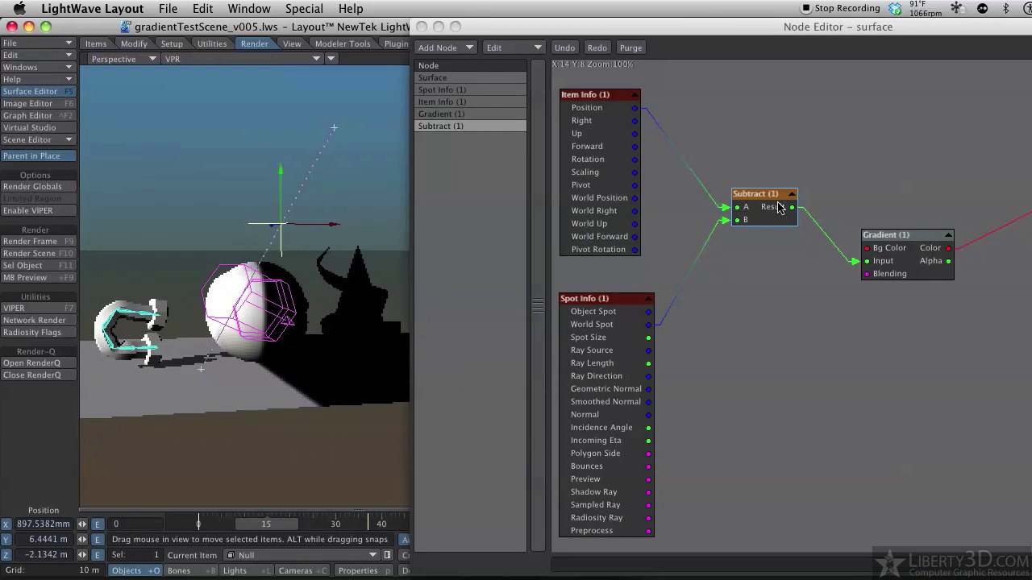
Shift the Subtract and Gradient nodes closer to the Surface node to make room beside the info nodes
{"action": "left_click", "coordinate": [824, 209]}
{"action": "left_click_drag", "start_coordinate": [822, 208], "coordinate": [816, 207]}
{"action": "left_click", "coordinate": [639, 118]}
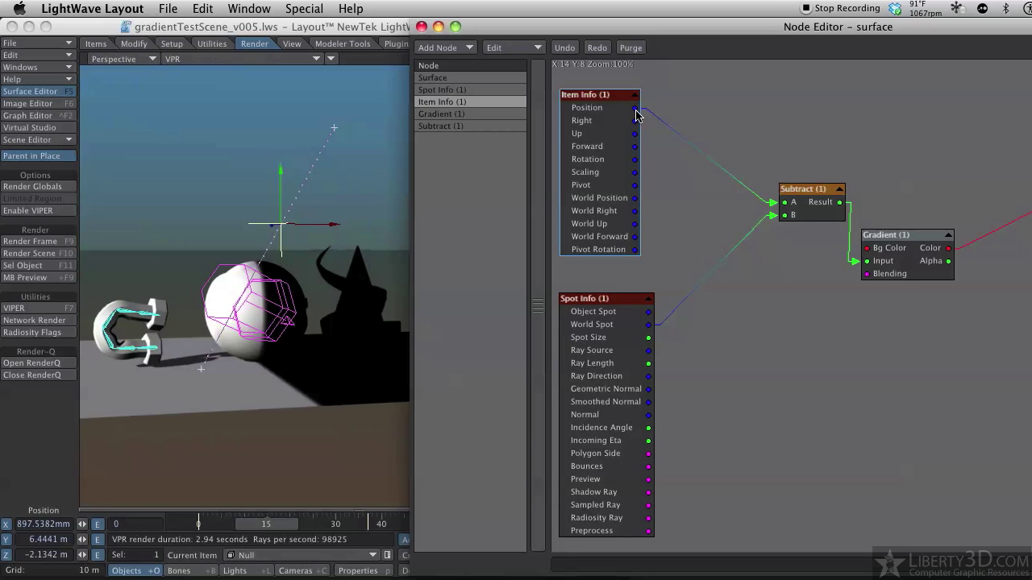
{"action": "double_click", "coordinate": [795, 207]}
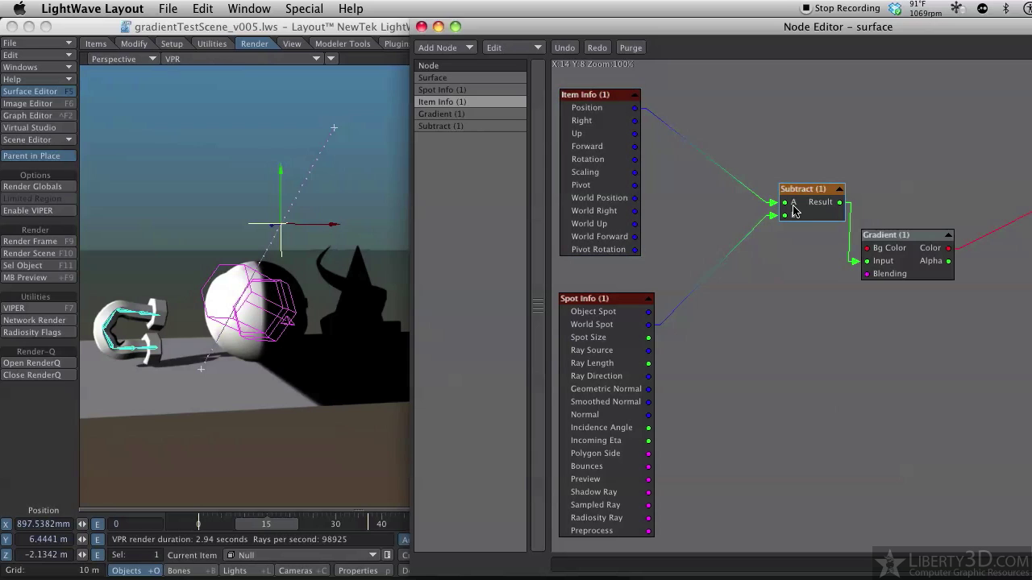
{"action": "left_click", "coordinate": [568, 413]}
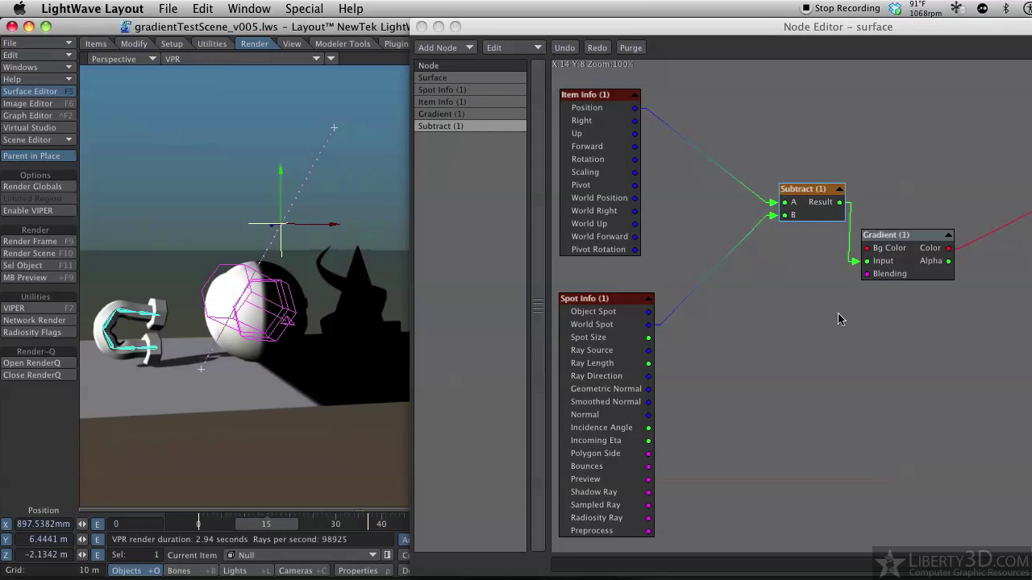
{"action": "left_click_drag", "start_coordinate": [924, 278], "coordinate": [936, 278]}
{"action": "left_click_drag", "start_coordinate": [829, 216], "coordinate": [836, 216]}
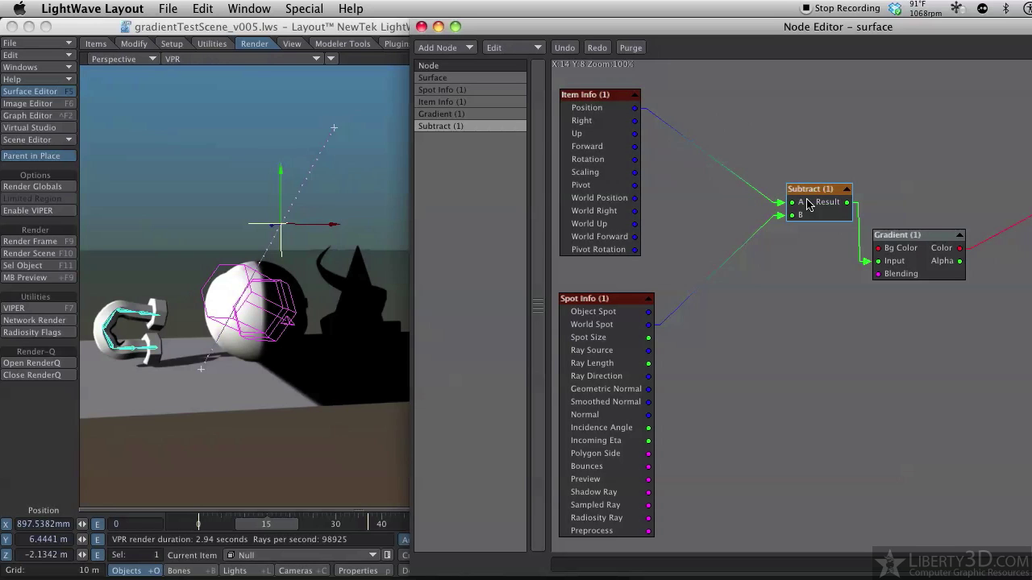
{"action": "left_click", "coordinate": [606, 137]}
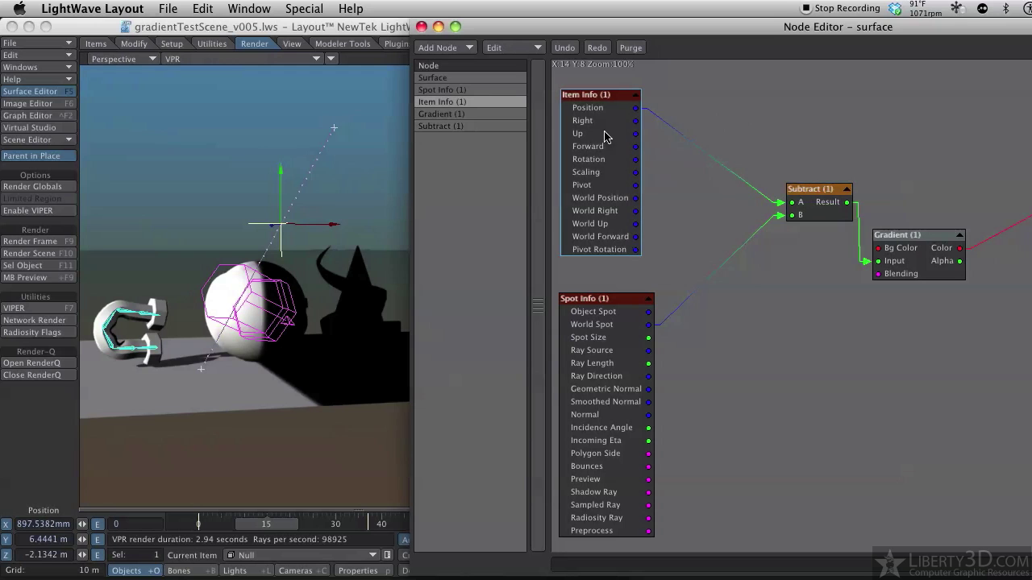
{"action": "right_click", "coordinate": [618, 322]}
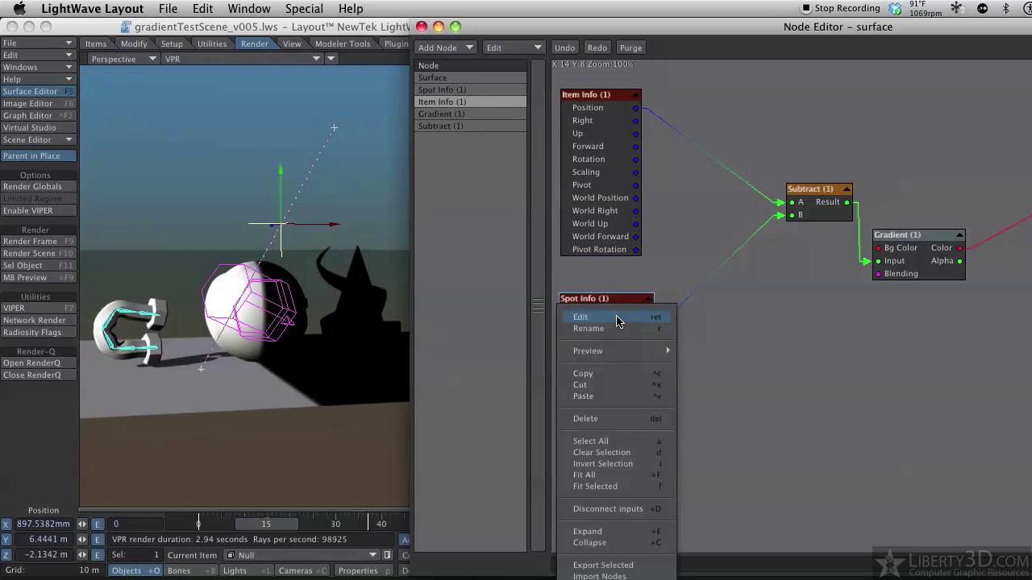
{"action": "left_click", "coordinate": [613, 345]}
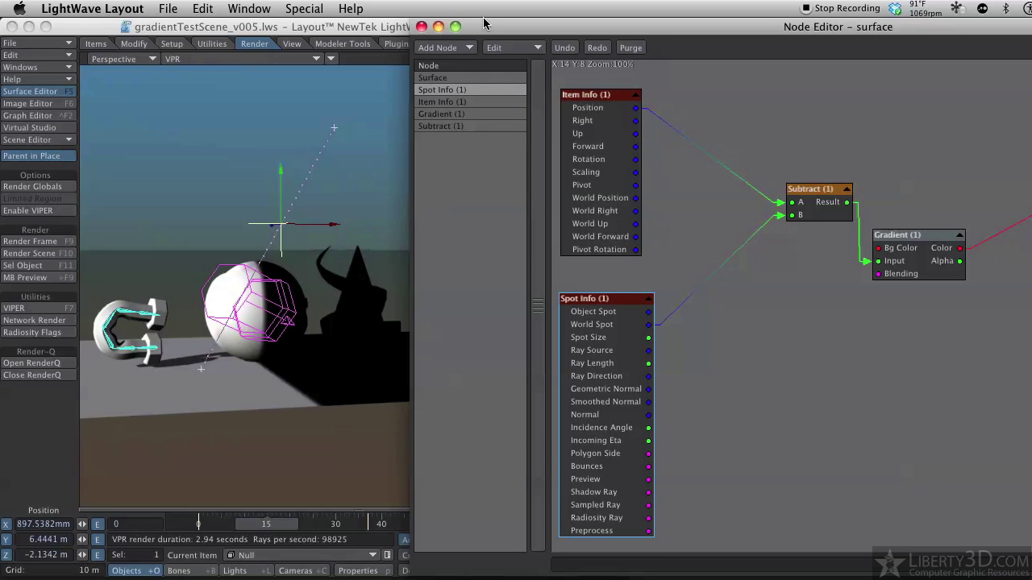
Add a Vector Scalar node and insert it between Item Info's Position output and Subtract's A input
{"action": "left_click", "coordinate": [462, 49]}
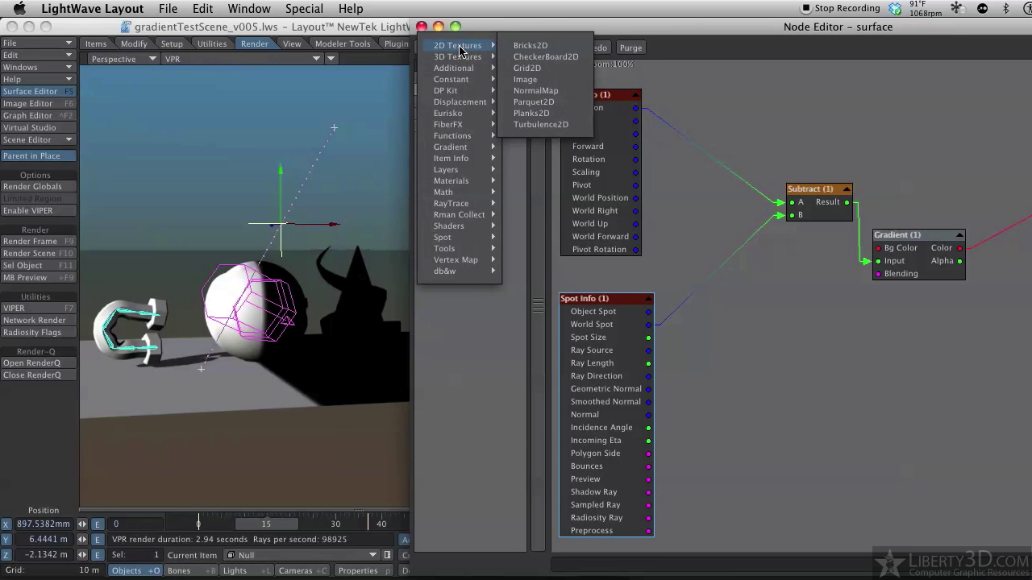
{"action": "mouse_move", "coordinate": [468, 251]}
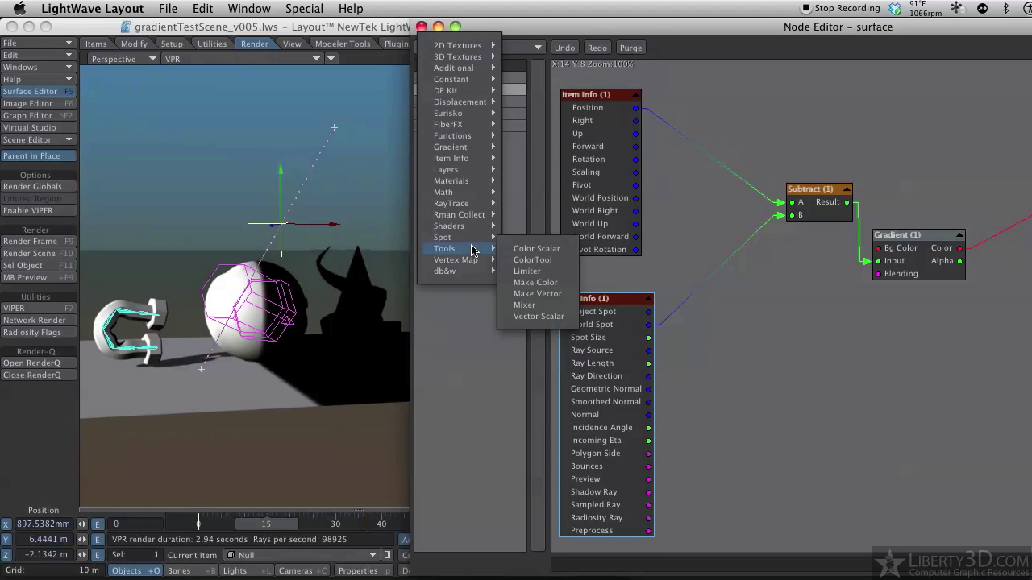
{"action": "left_click", "coordinate": [555, 317]}
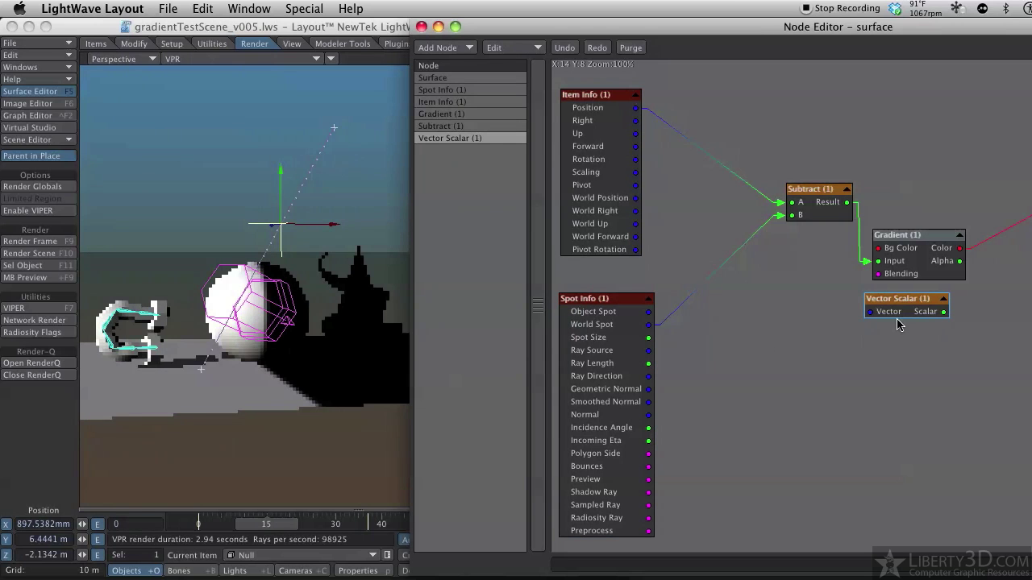
{"action": "left_click_drag", "start_coordinate": [900, 304], "coordinate": [710, 175]}
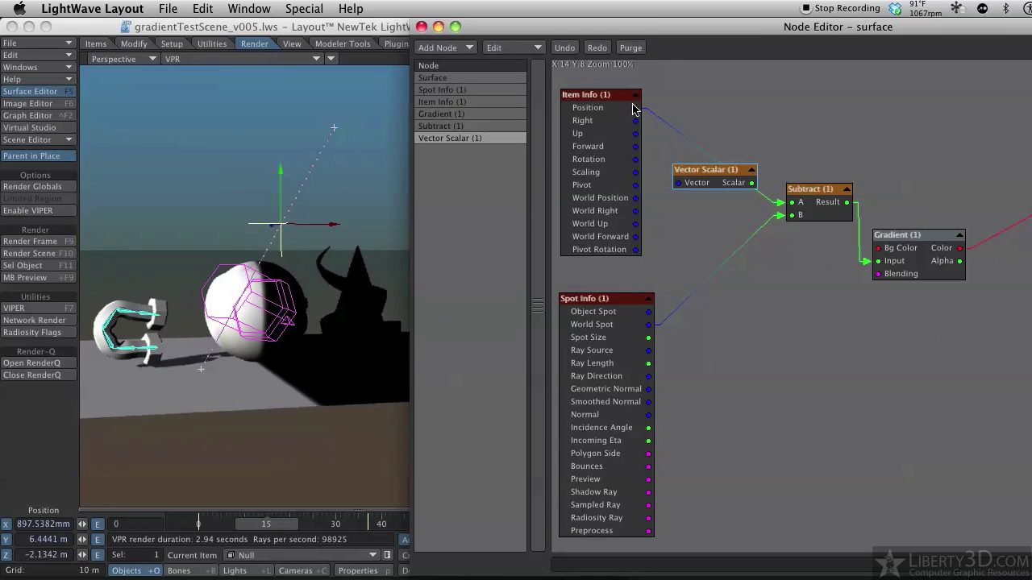
{"action": "left_click_drag", "start_coordinate": [635, 107], "coordinate": [678, 183]}
{"action": "left_click_drag", "start_coordinate": [751, 183], "coordinate": [795, 201]}
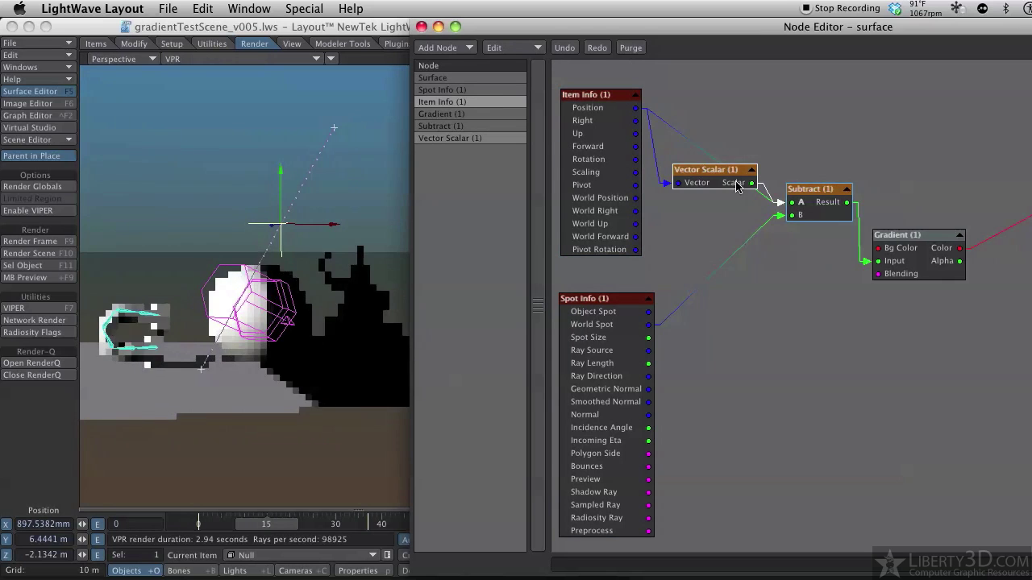
Set the Vector Scalar node's mode to Y Channel and close its settings
{"action": "left_click", "coordinate": [709, 176]}
{"action": "double_click", "coordinate": [709, 181]}
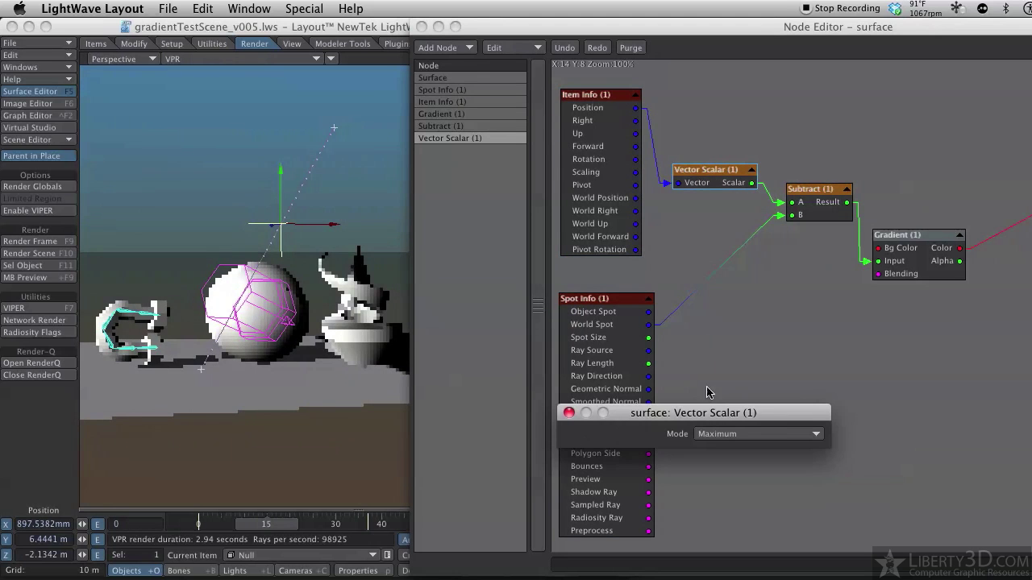
{"action": "left_click_drag", "start_coordinate": [713, 410], "coordinate": [747, 107]}
{"action": "left_click", "coordinate": [786, 124]}
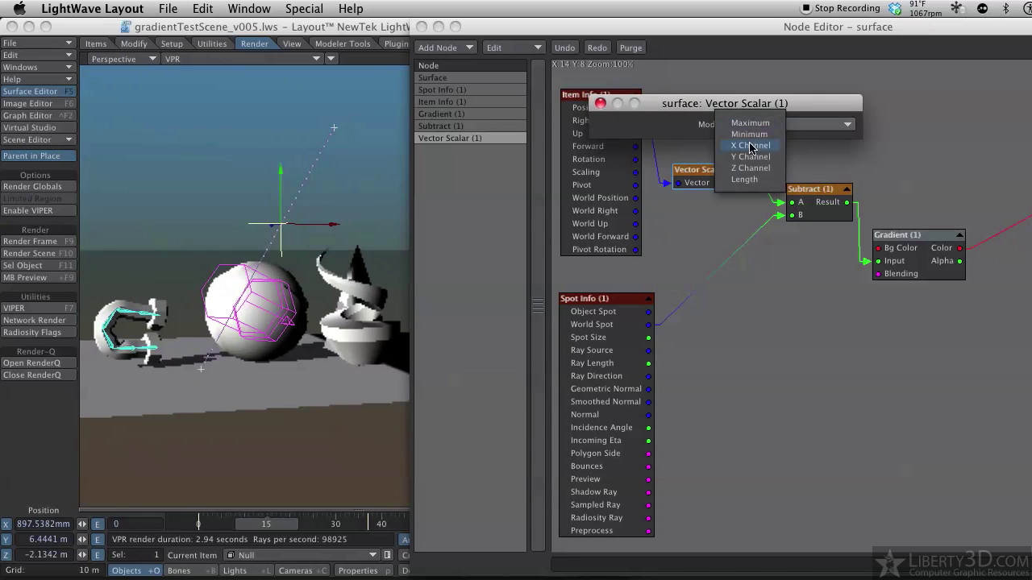
{"action": "left_click", "coordinate": [737, 95]}
{"action": "left_click", "coordinate": [600, 103]}
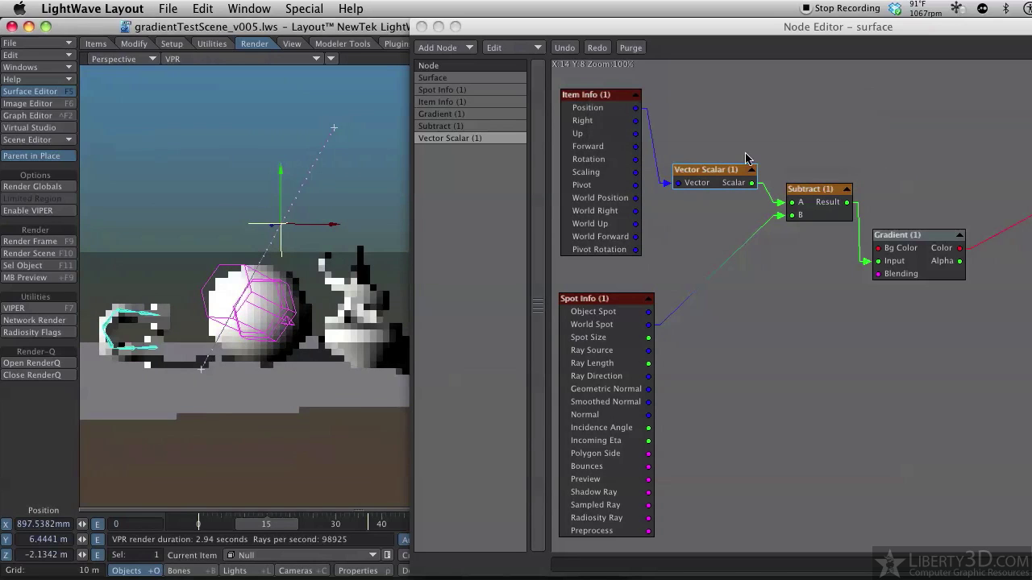
Duplicate the Vector Scalar node and insert the copy between Spot Info's World Spot output and Subtract's B input
{"action": "left_click", "coordinate": [708, 179]}
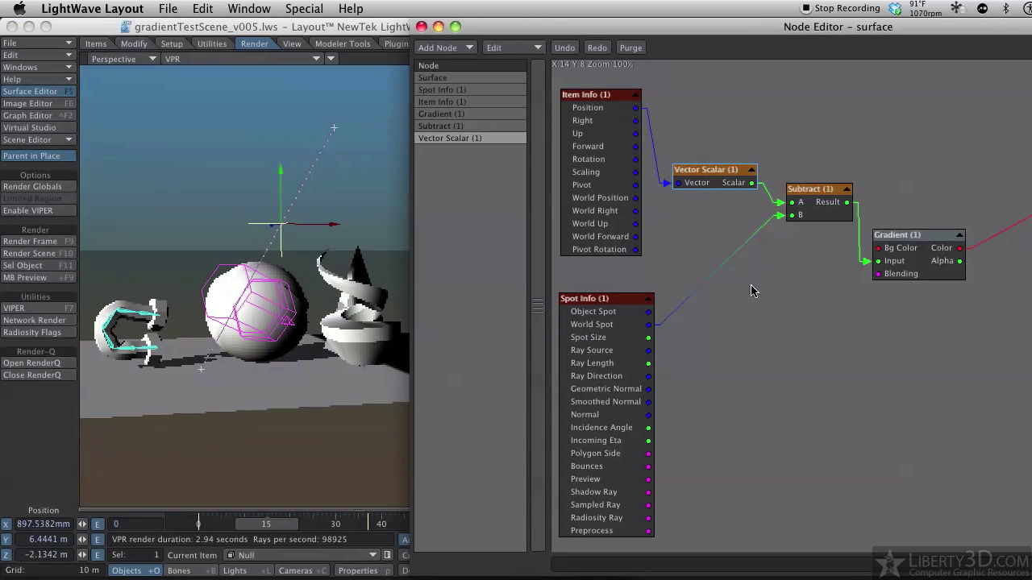
{"action": "key", "text": "ctrl+v"}
{"action": "left_click_drag", "start_coordinate": [871, 311], "coordinate": [687, 296]}
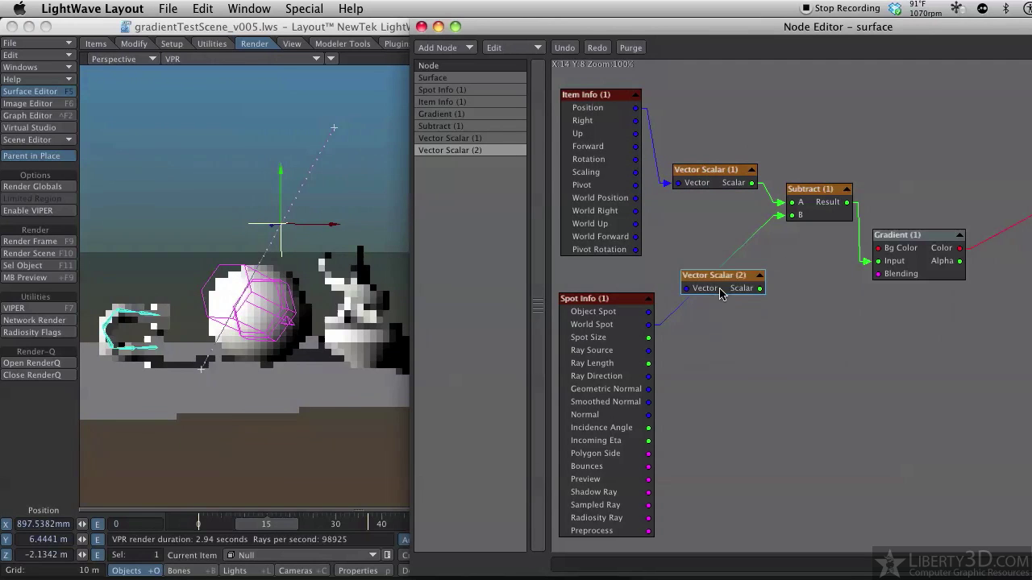
{"action": "left_click_drag", "start_coordinate": [650, 325], "coordinate": [802, 221]}
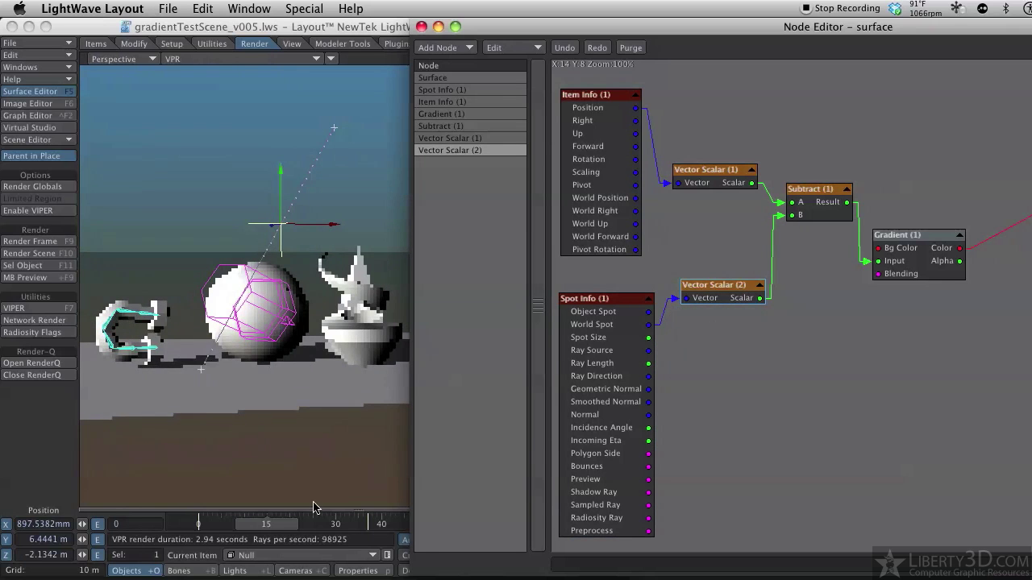
Scrub the timeline to frame 23 to check the gradient, and set the mode of Item Info's Vector Scalar node to Maximum
{"action": "left_click_drag", "start_coordinate": [263, 526], "coordinate": [302, 525]}
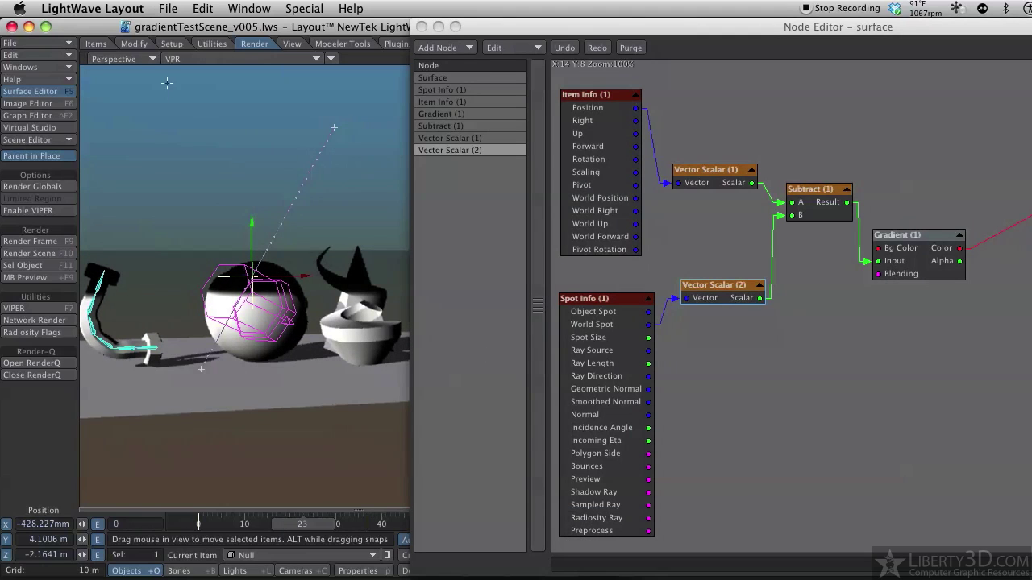
{"action": "double_click", "coordinate": [698, 173]}
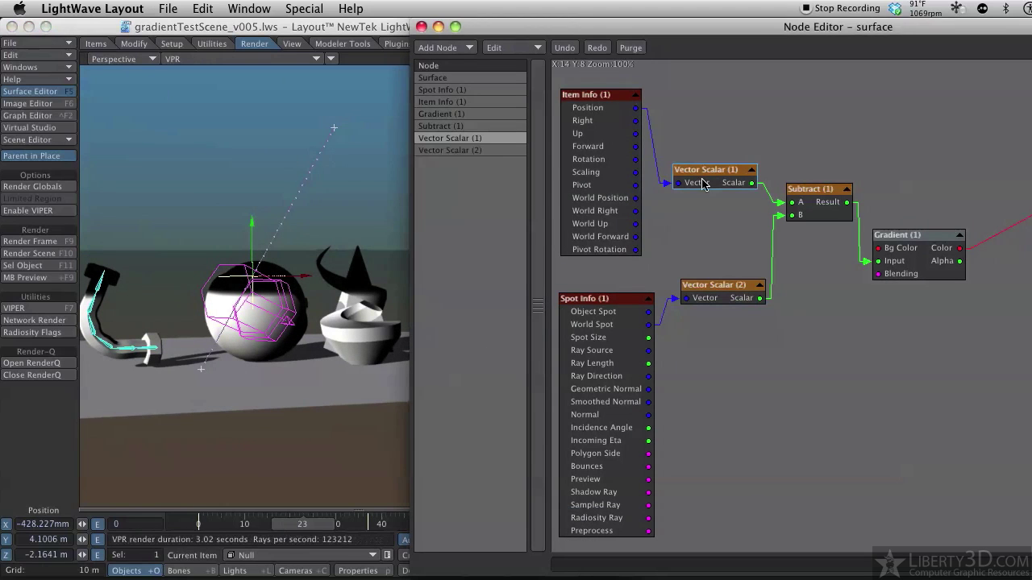
{"action": "left_click", "coordinate": [752, 125]}
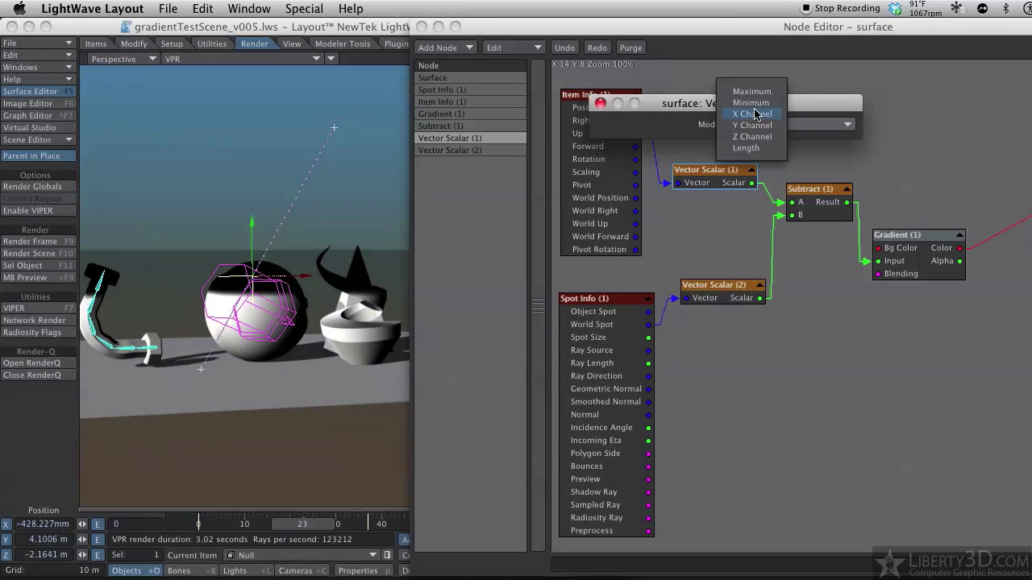
{"action": "left_click", "coordinate": [756, 93]}
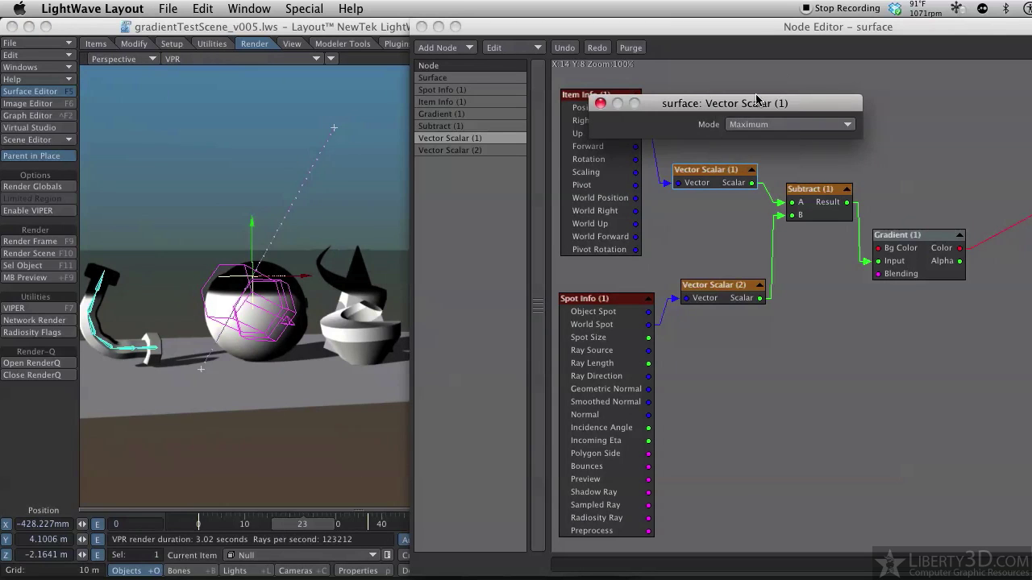
Set the mode of Spot Info's Vector Scalar node to Maximum, close its settings and scrub the timeline back to frame 9 to preview the gradient
{"action": "left_click", "coordinate": [723, 299]}
{"action": "double_click", "coordinate": [723, 300]}
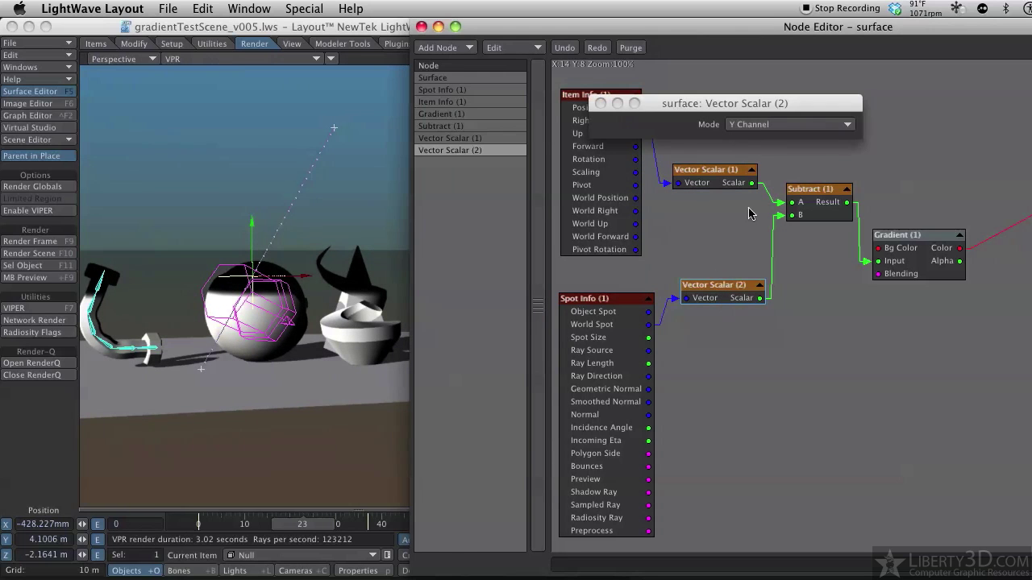
{"action": "left_click", "coordinate": [756, 126]}
{"action": "left_click", "coordinate": [756, 93]}
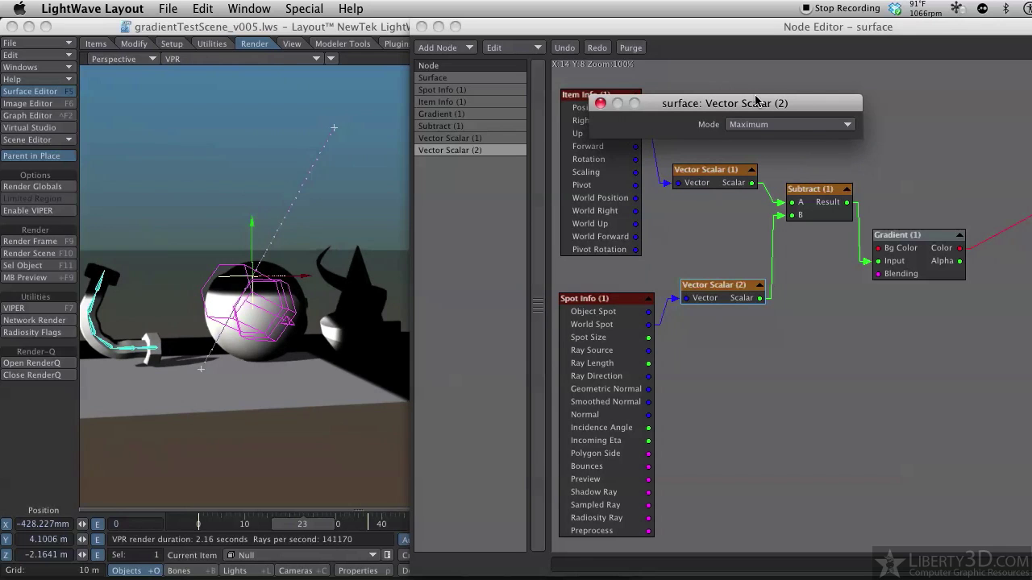
{"action": "left_click", "coordinate": [599, 103]}
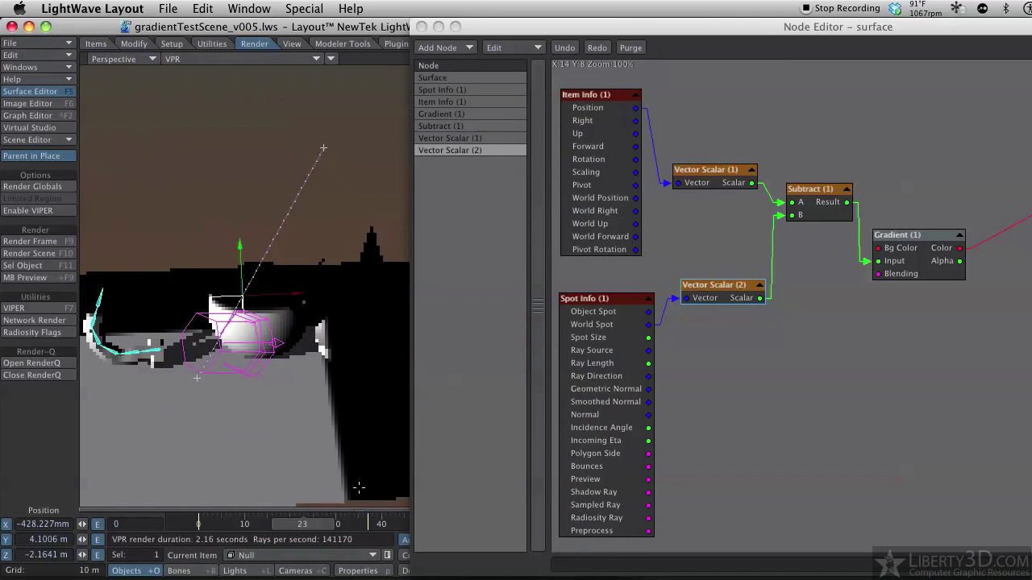
{"action": "left_click_drag", "start_coordinate": [321, 525], "coordinate": [234, 524]}
{"action": "left_click_drag", "start_coordinate": [197, 377], "coordinate": [197, 378]}
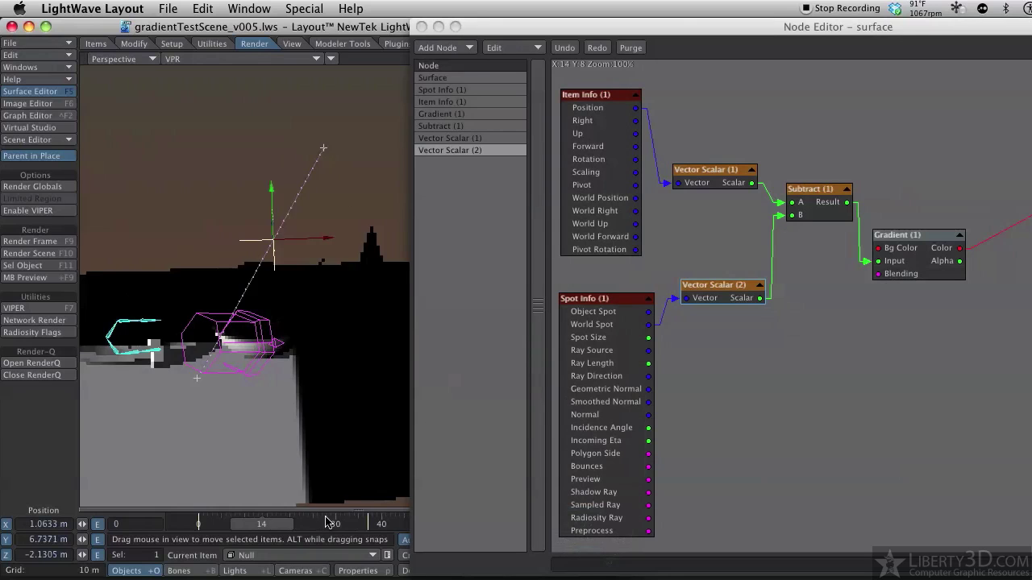
Set the mode of both Vector Scalar nodes to Length, starting with the one fed by Spot Info
{"action": "double_click", "coordinate": [728, 299]}
{"action": "left_click", "coordinate": [761, 124]}
{"action": "left_click", "coordinate": [756, 178]}
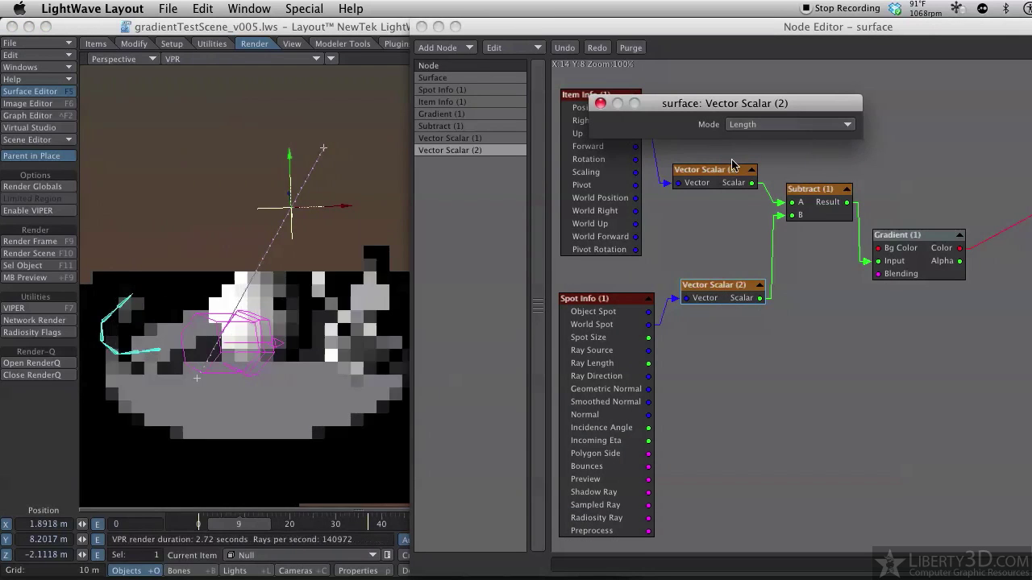
{"action": "double_click", "coordinate": [720, 174]}
{"action": "left_click", "coordinate": [756, 125]}
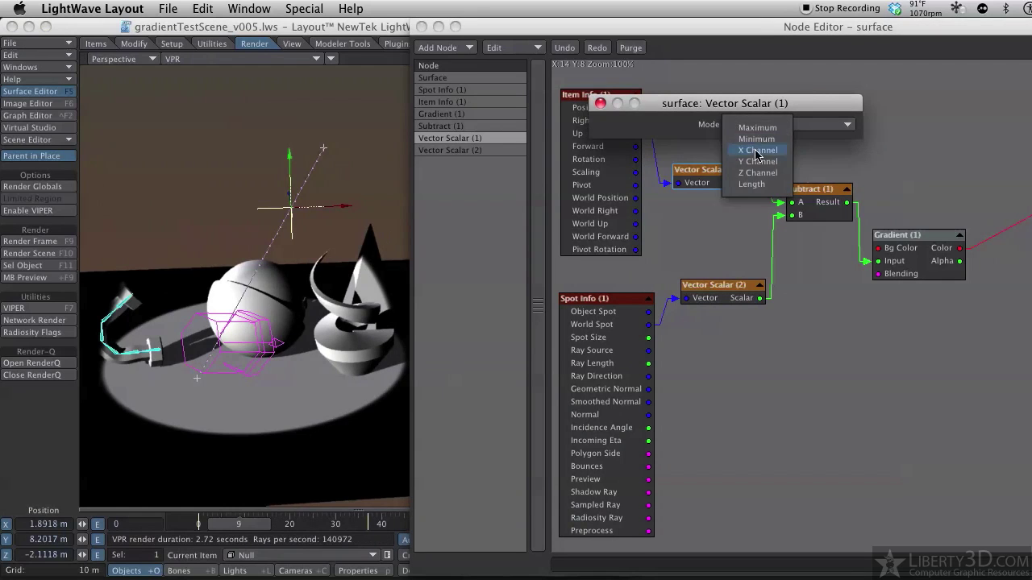
{"action": "left_click", "coordinate": [755, 177]}
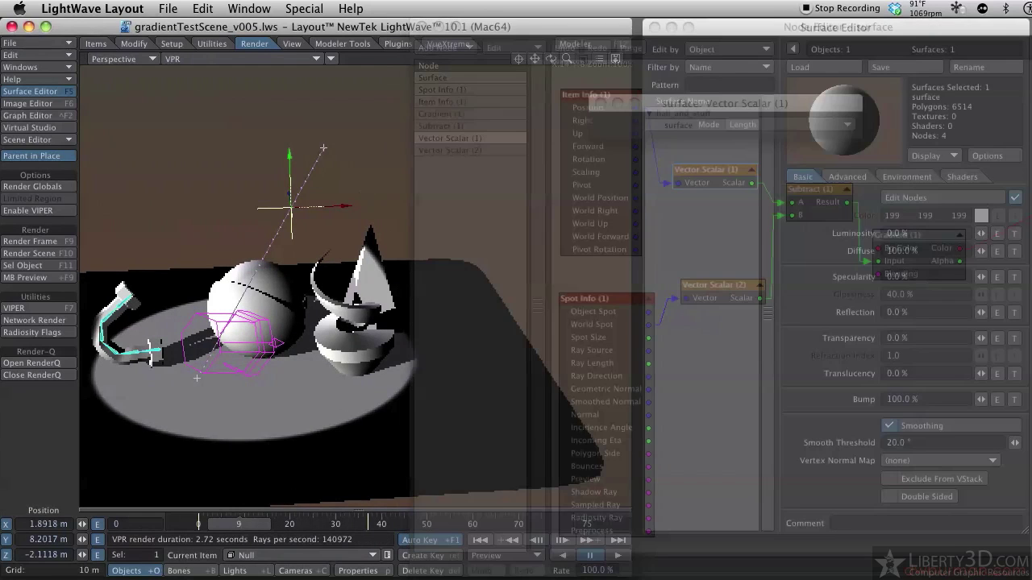